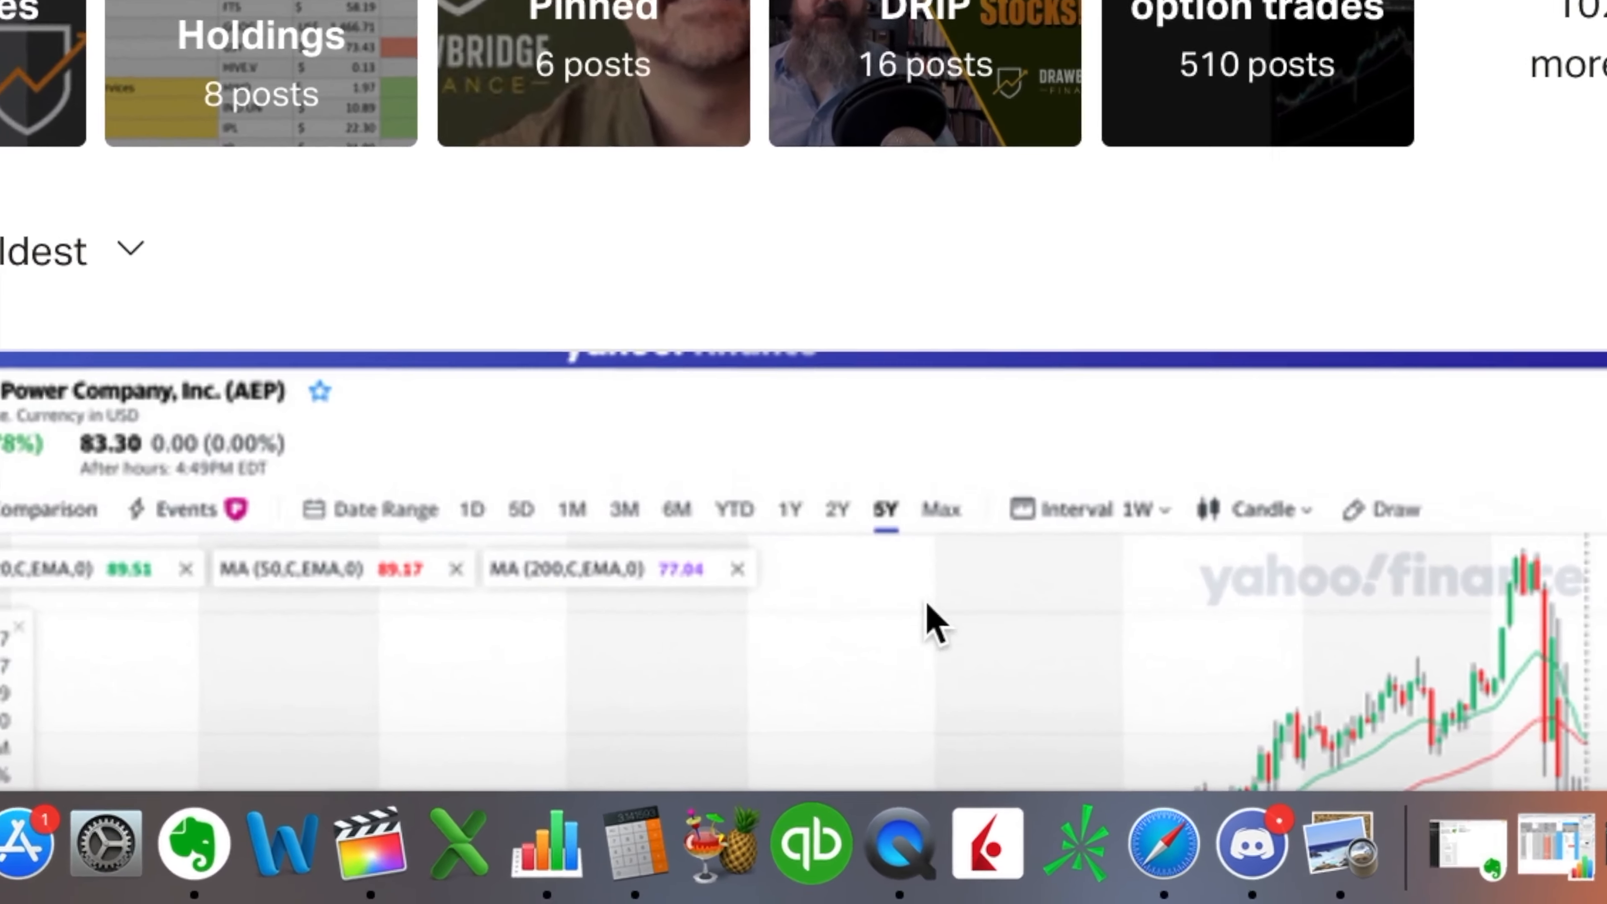
Switch to Trader Workstation, look at the Classic TWS layout, and return to the Mosaic layout.
click(952, 838)
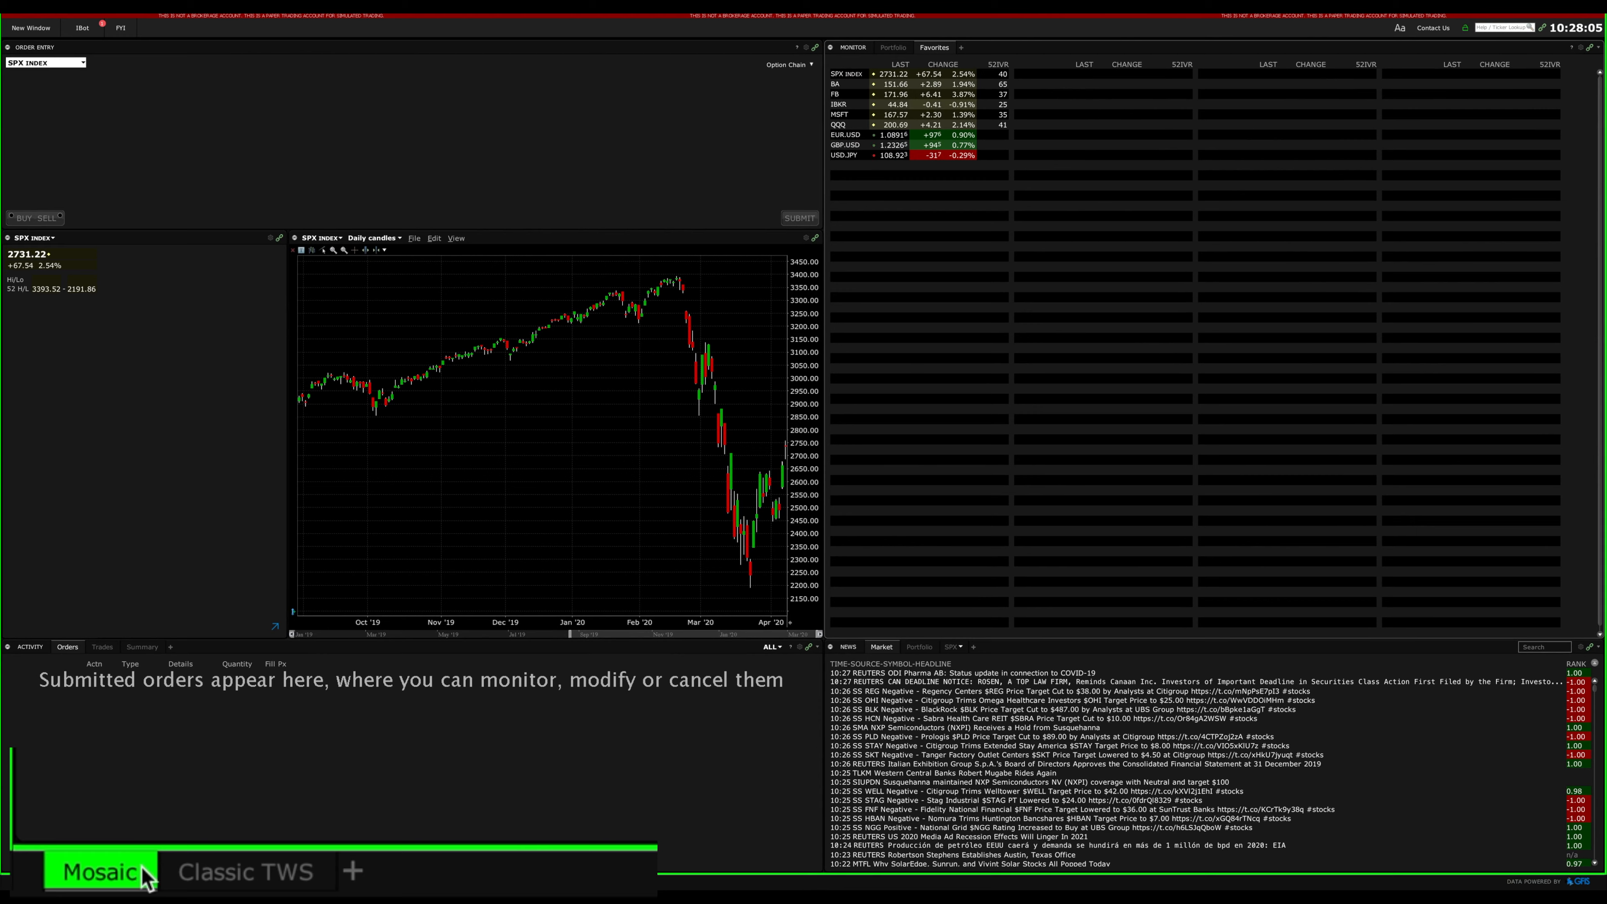
click(231, 867)
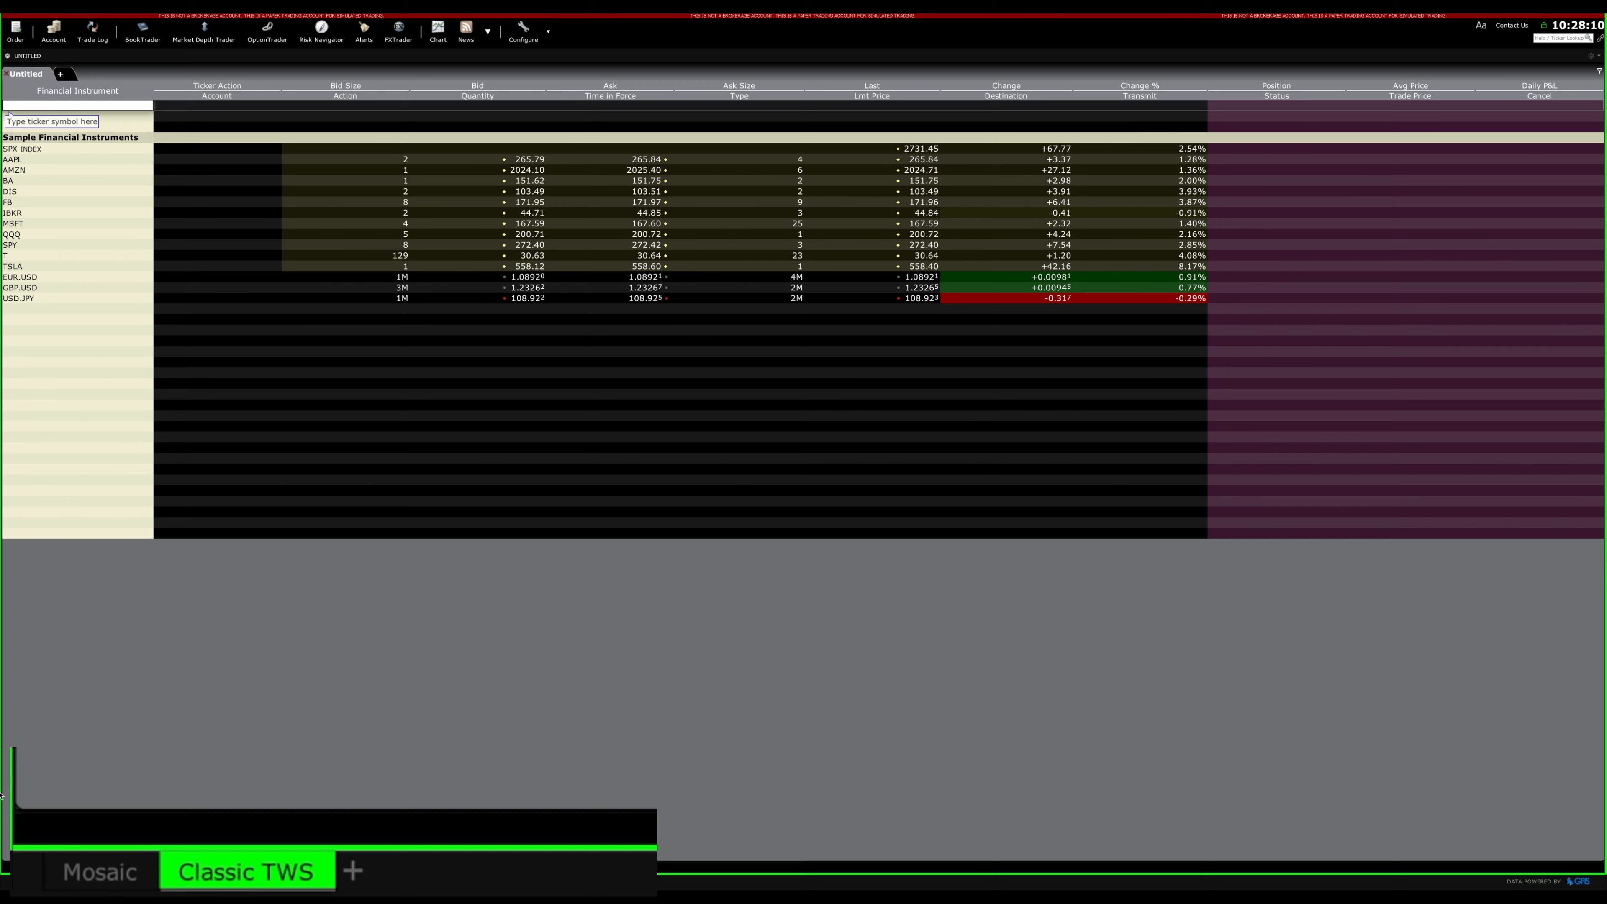
click(92, 870)
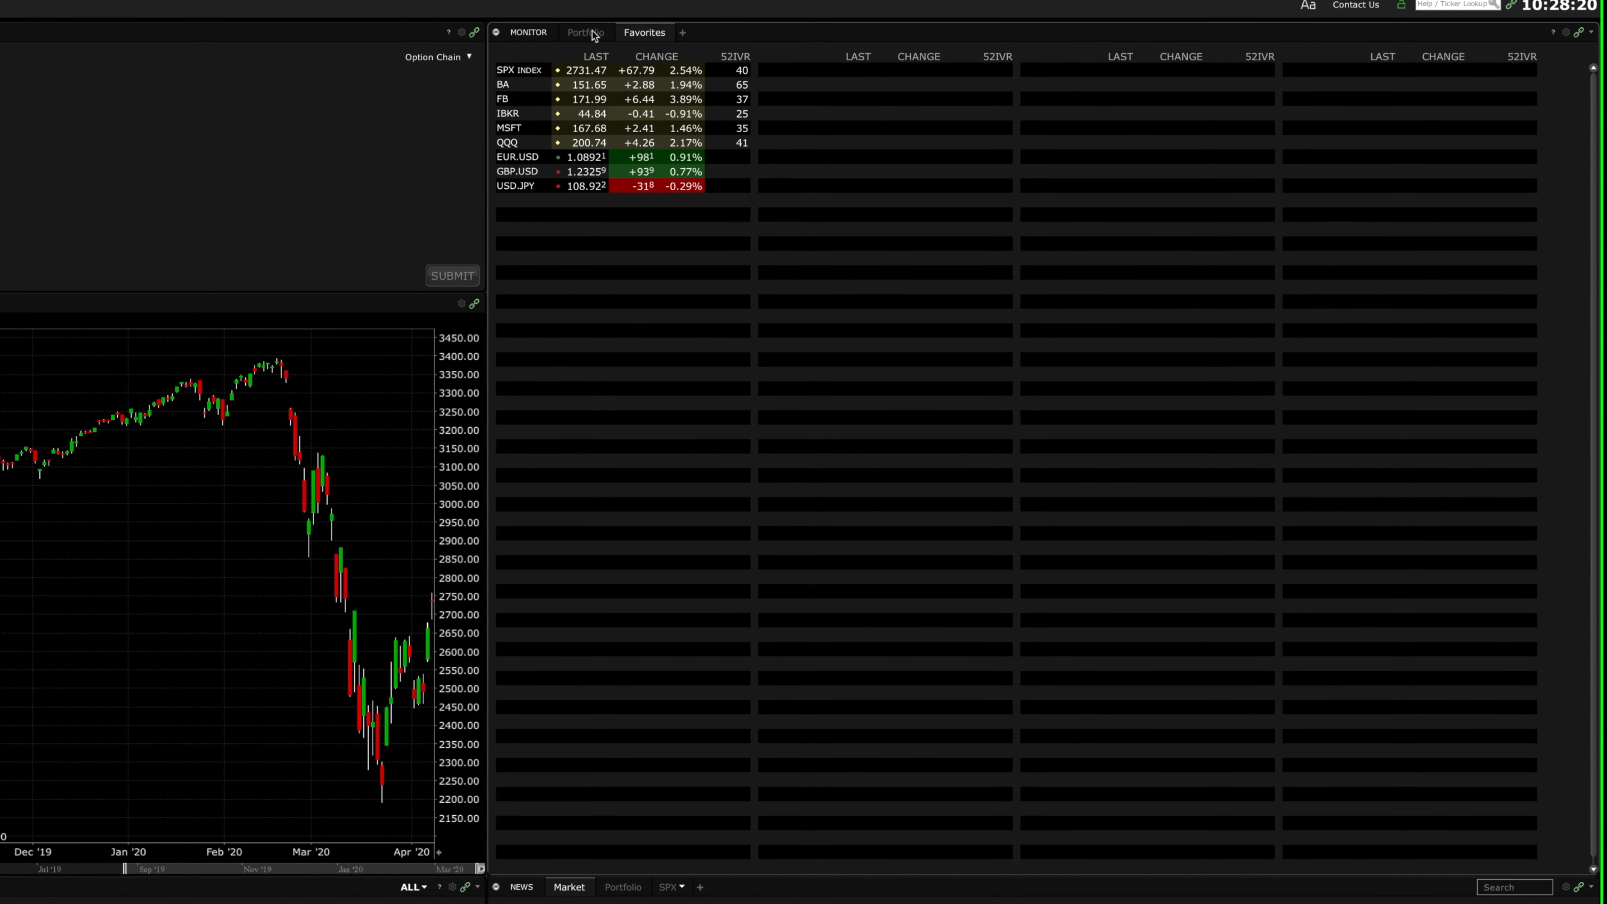
Add the 52 Week IV Rank column from the Options group to the Favorites Trading Watchlist layout and apply it.
click(1013, 47)
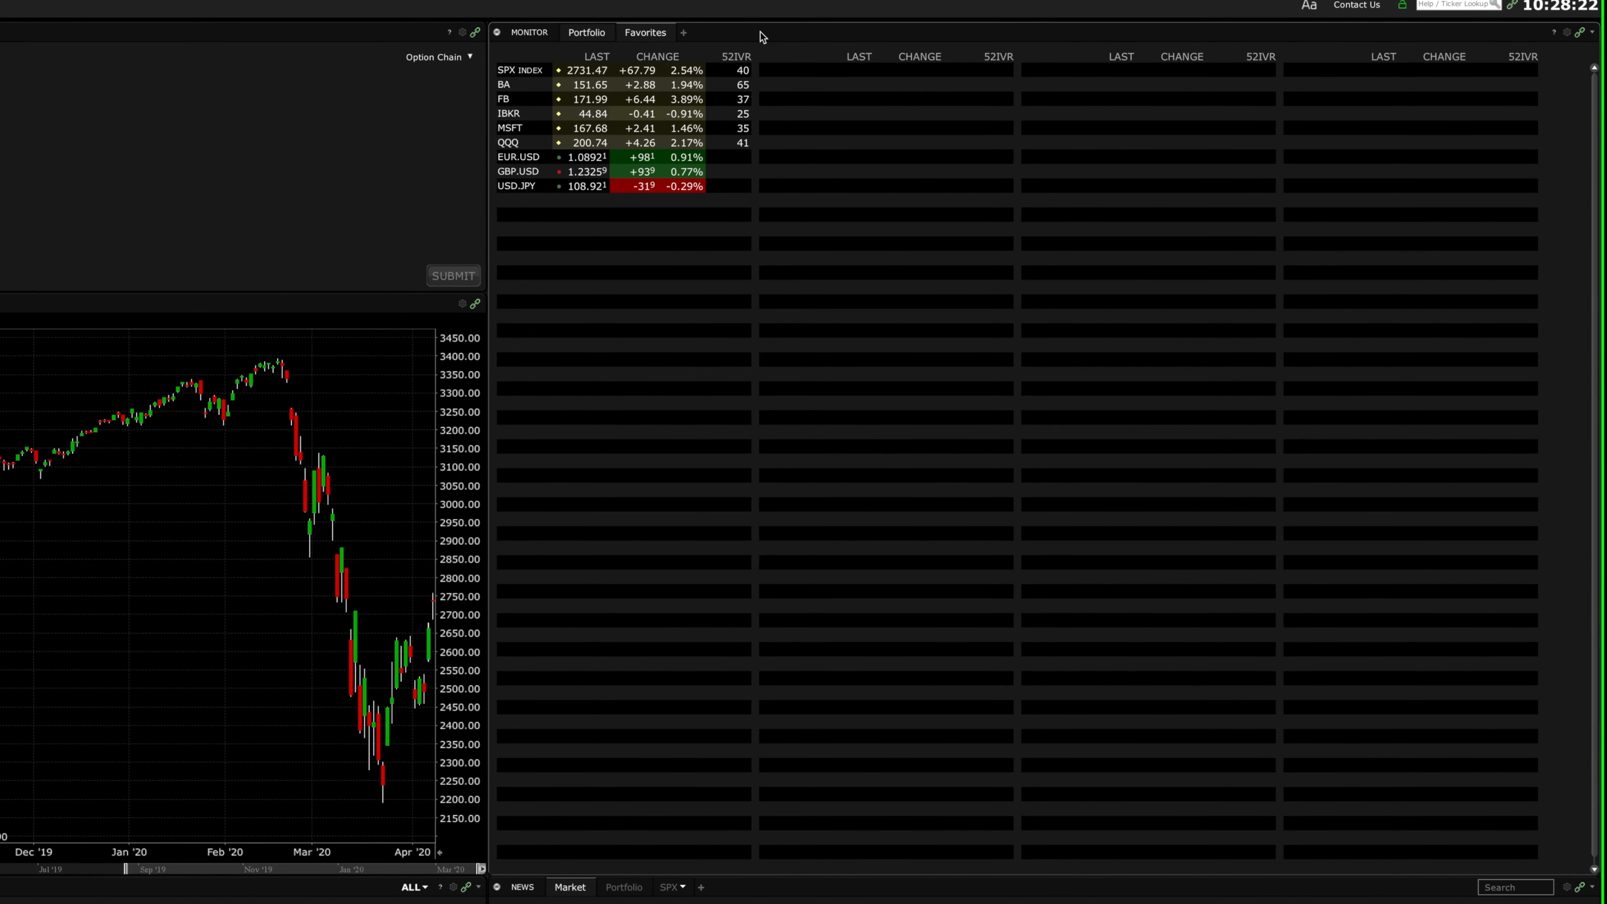
click(489, 323)
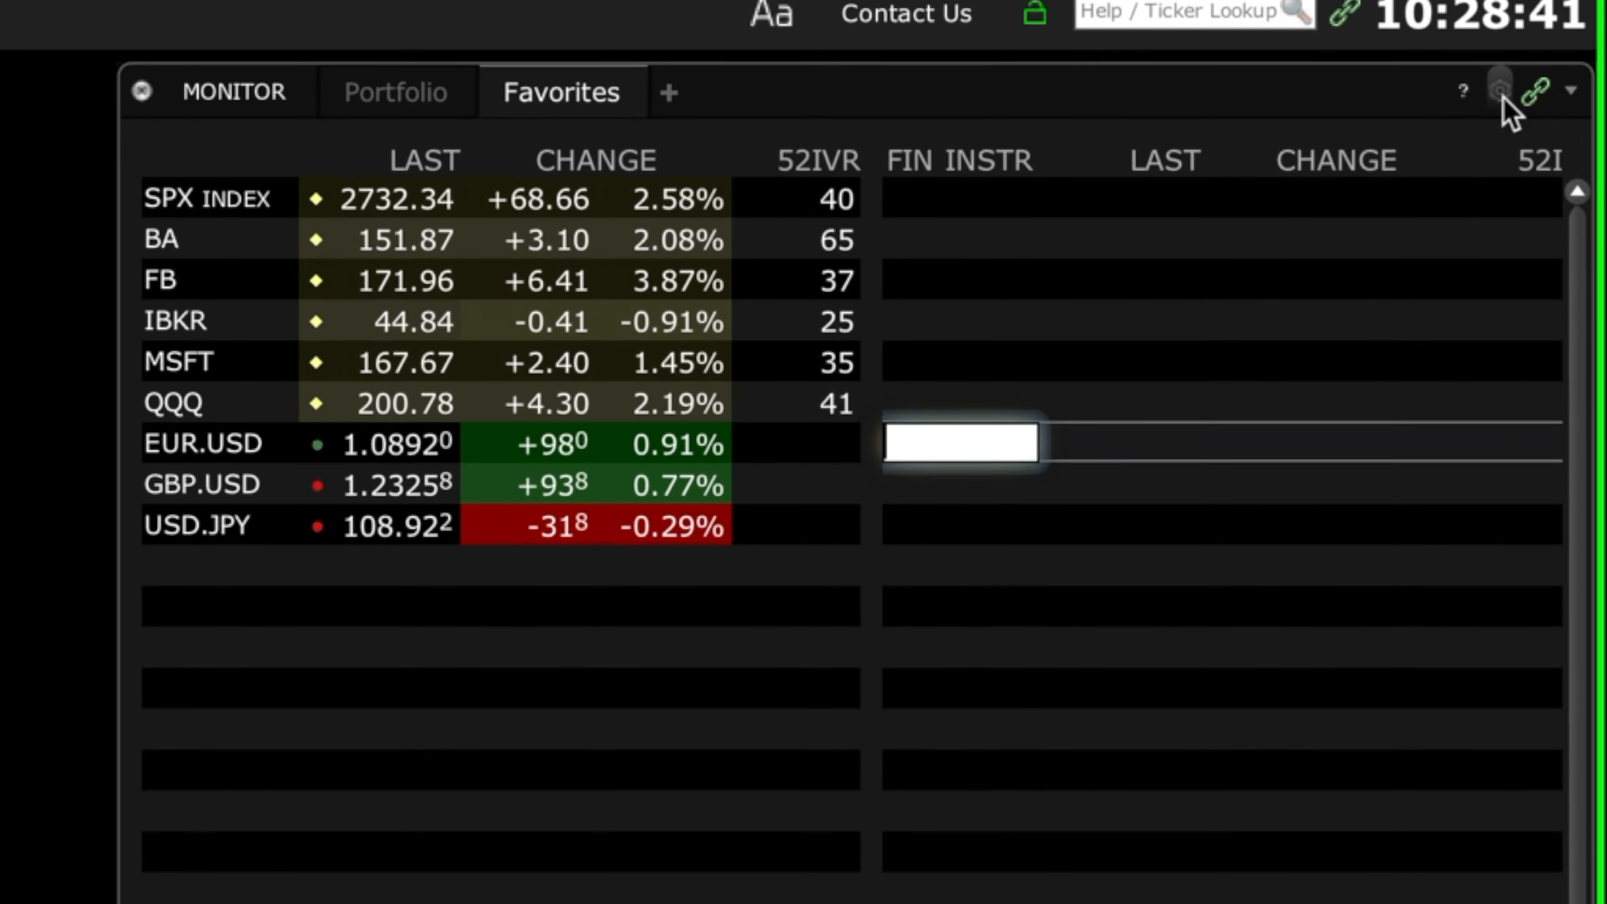
click(1500, 92)
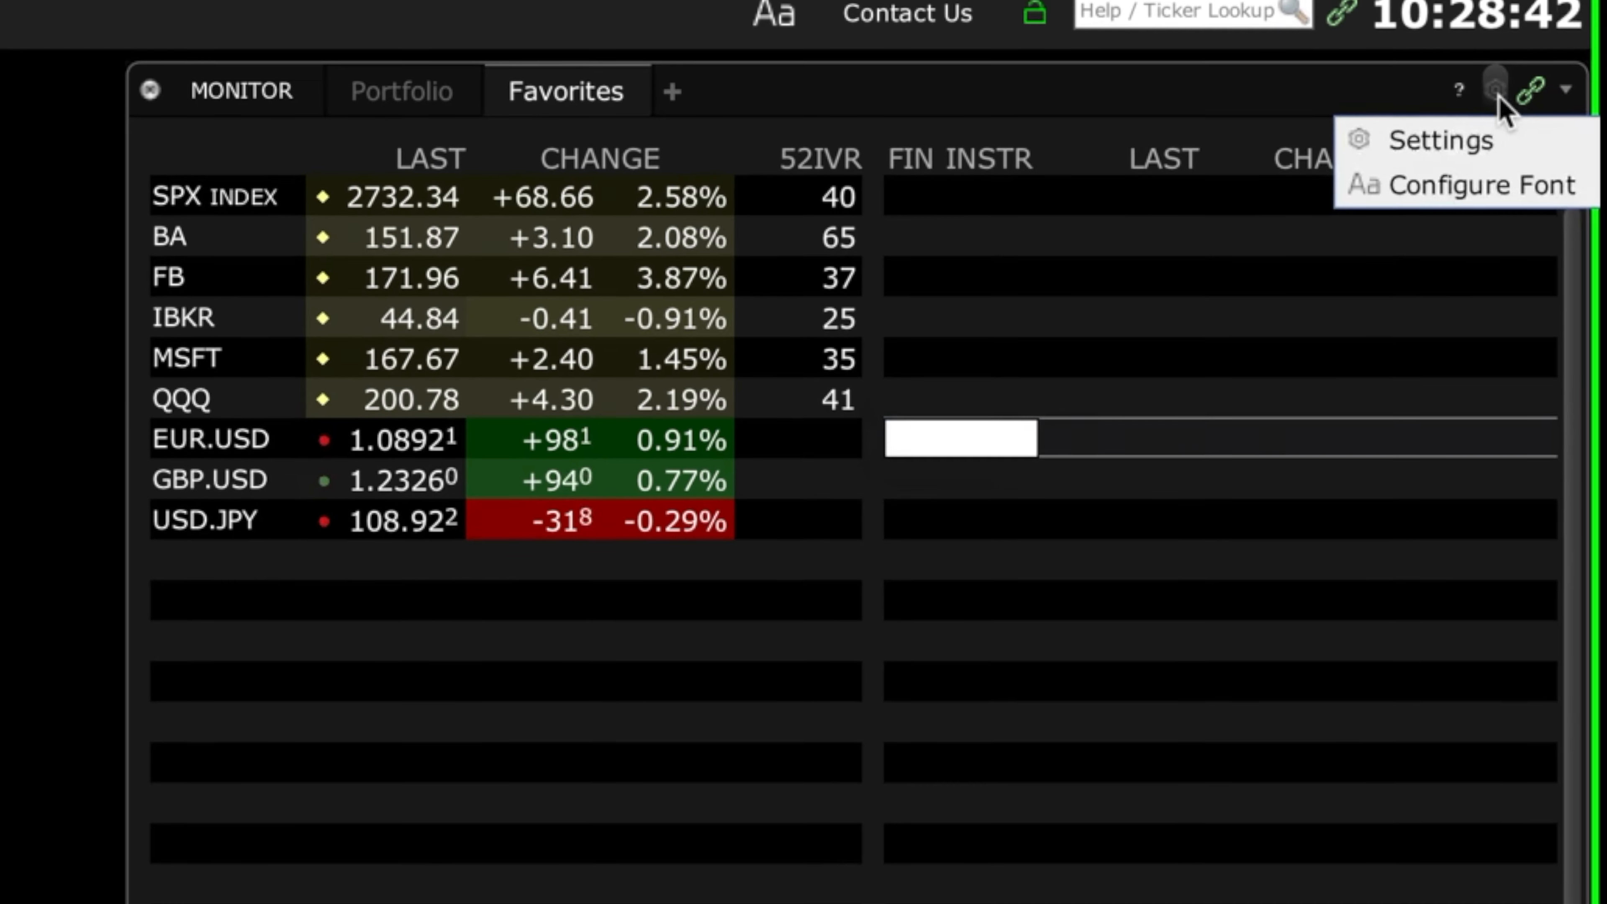
click(1446, 138)
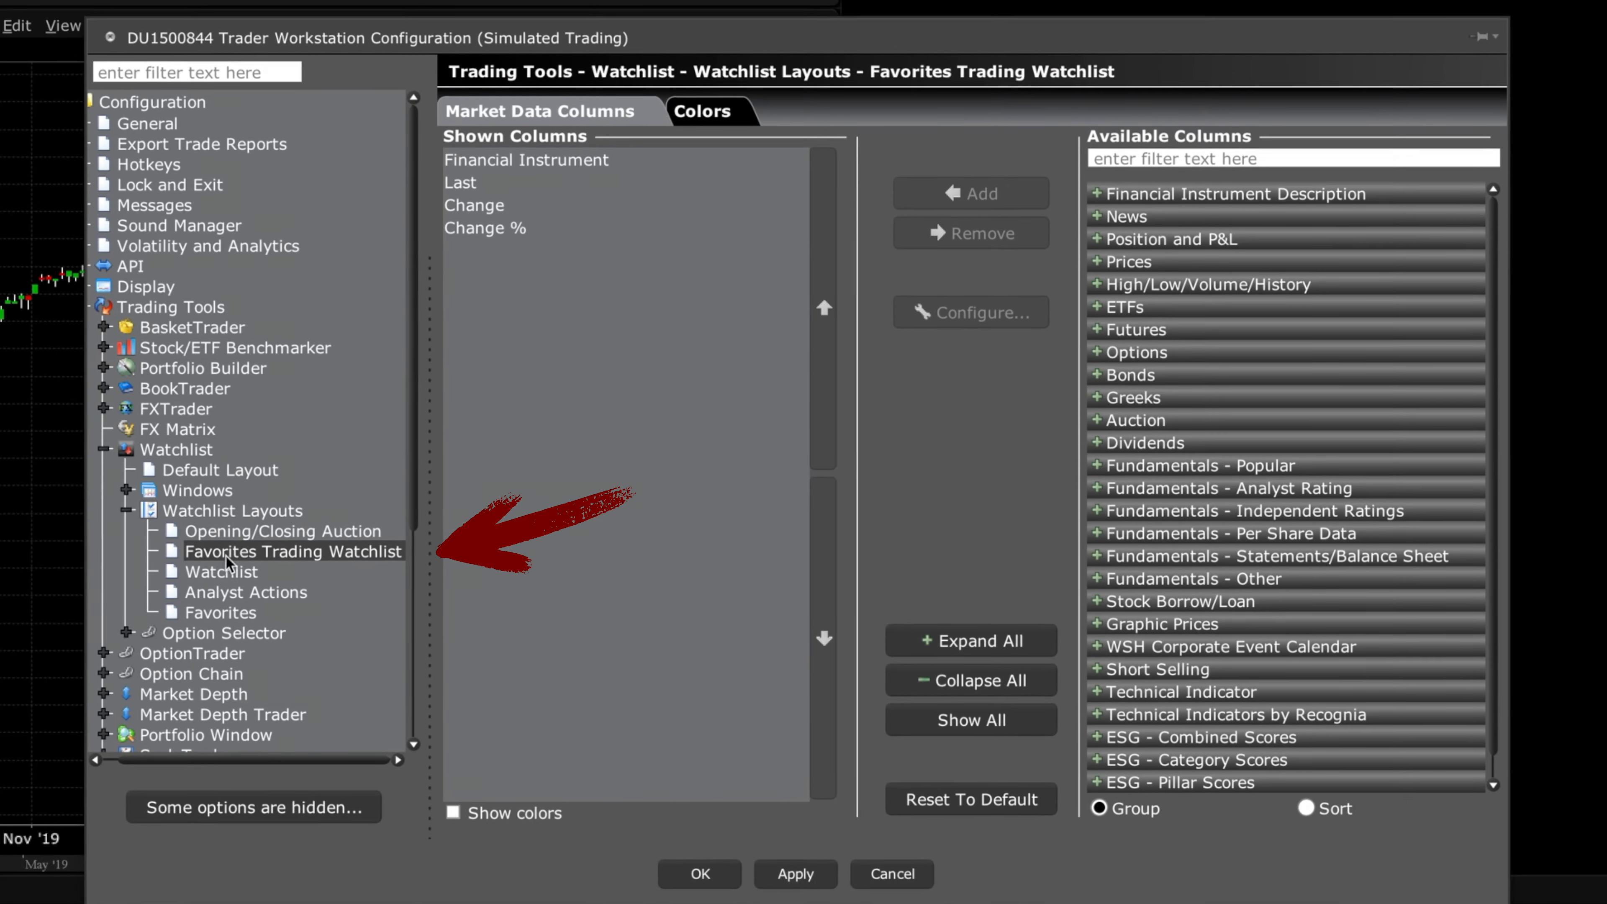
click(1099, 356)
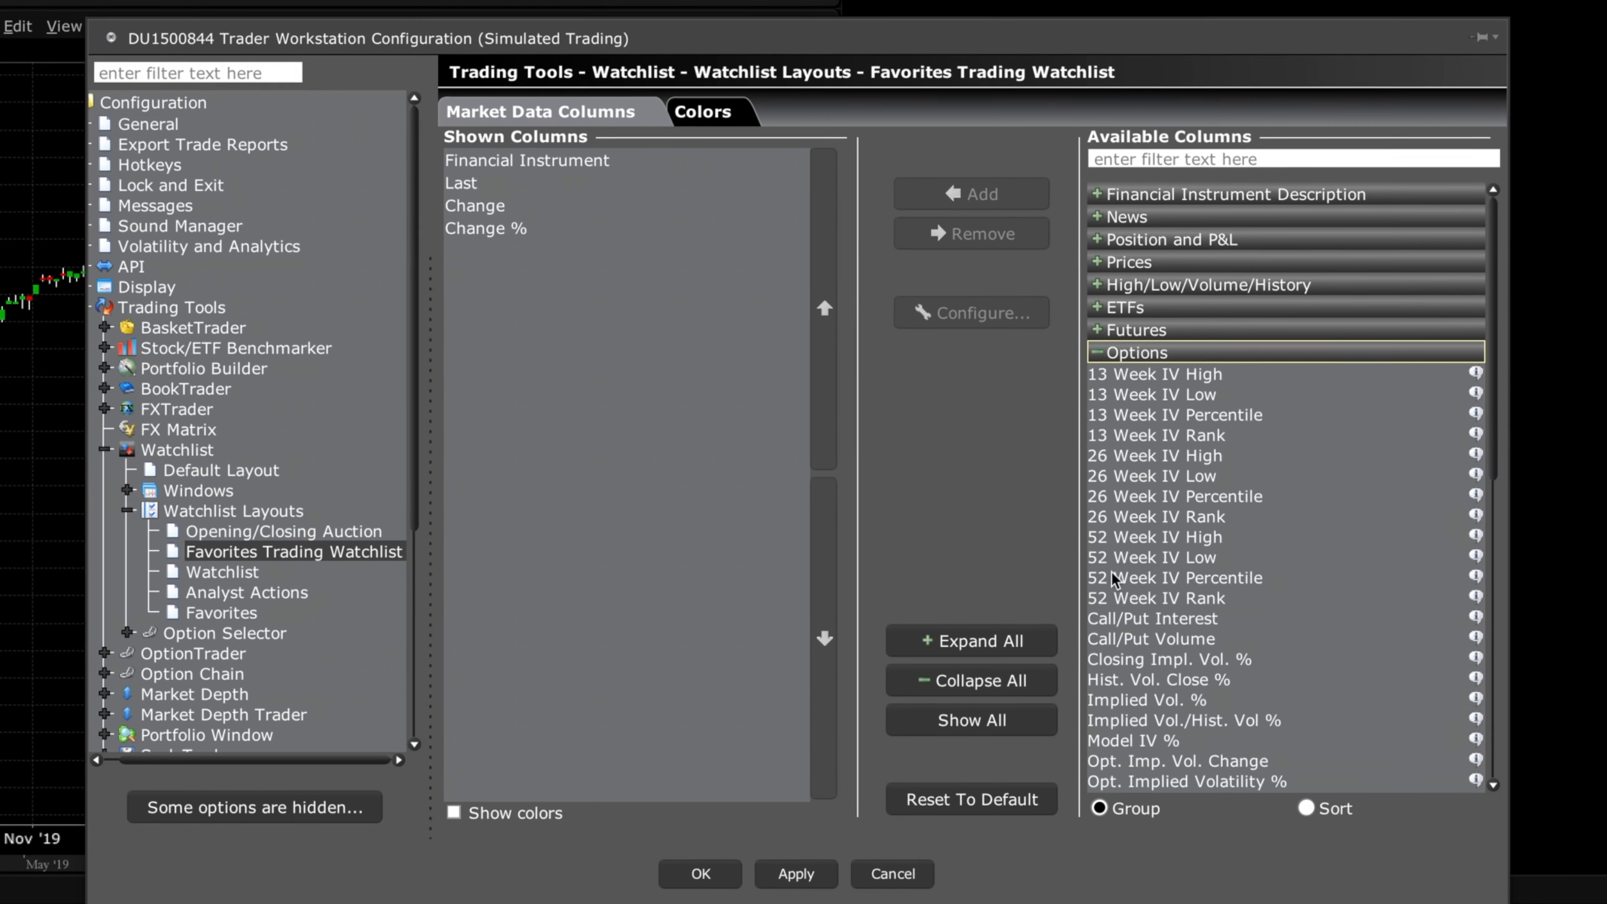
click(1117, 598)
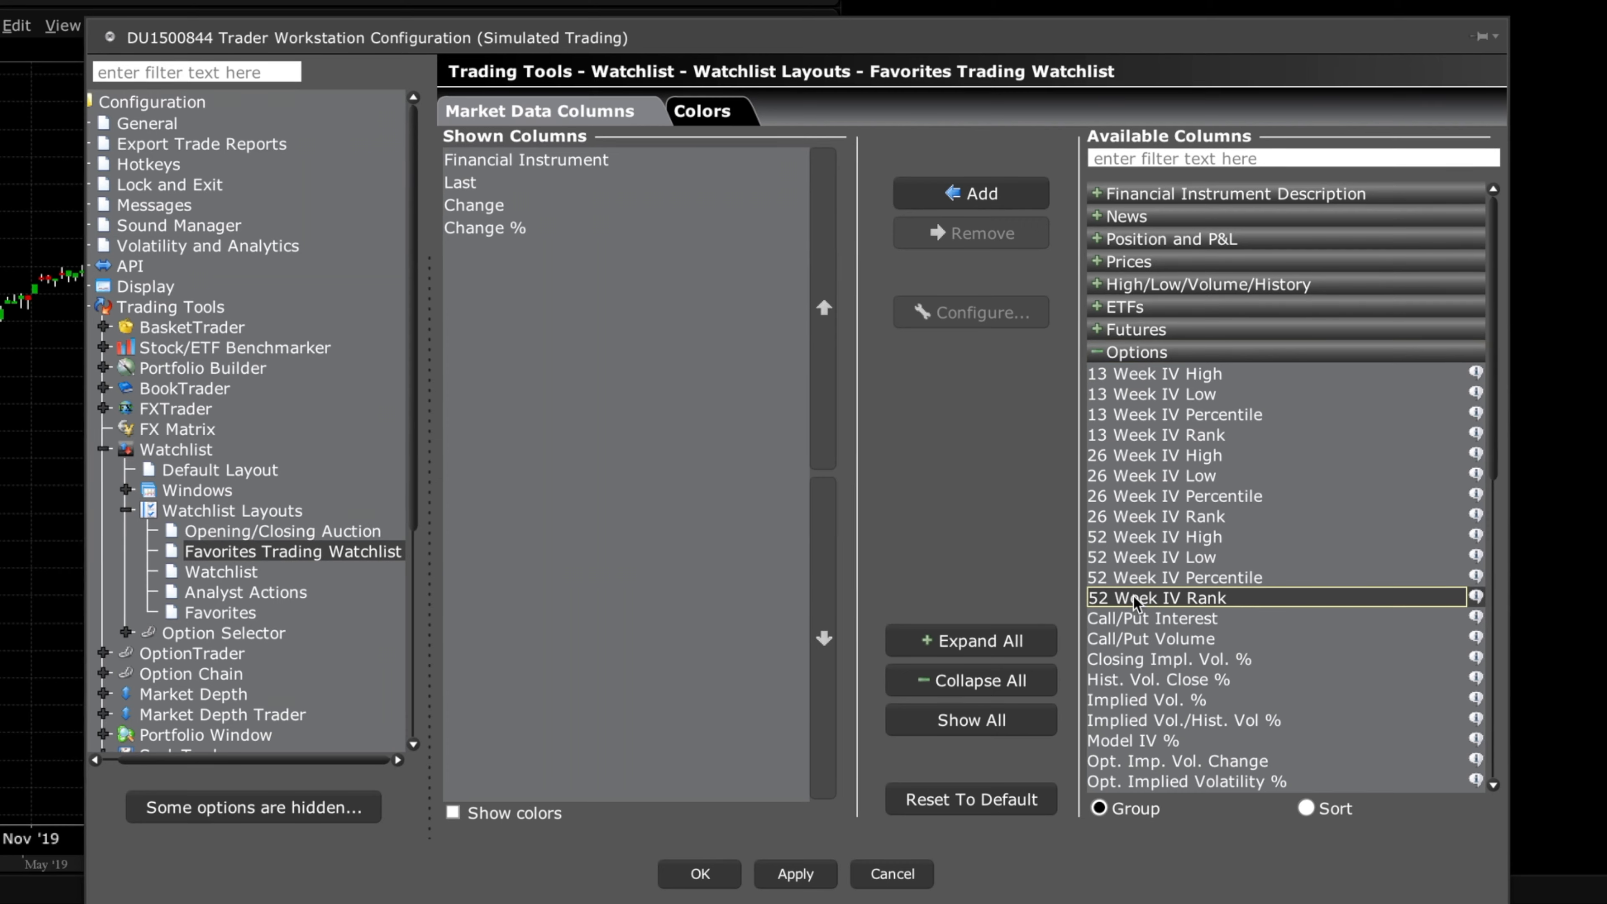
click(951, 196)
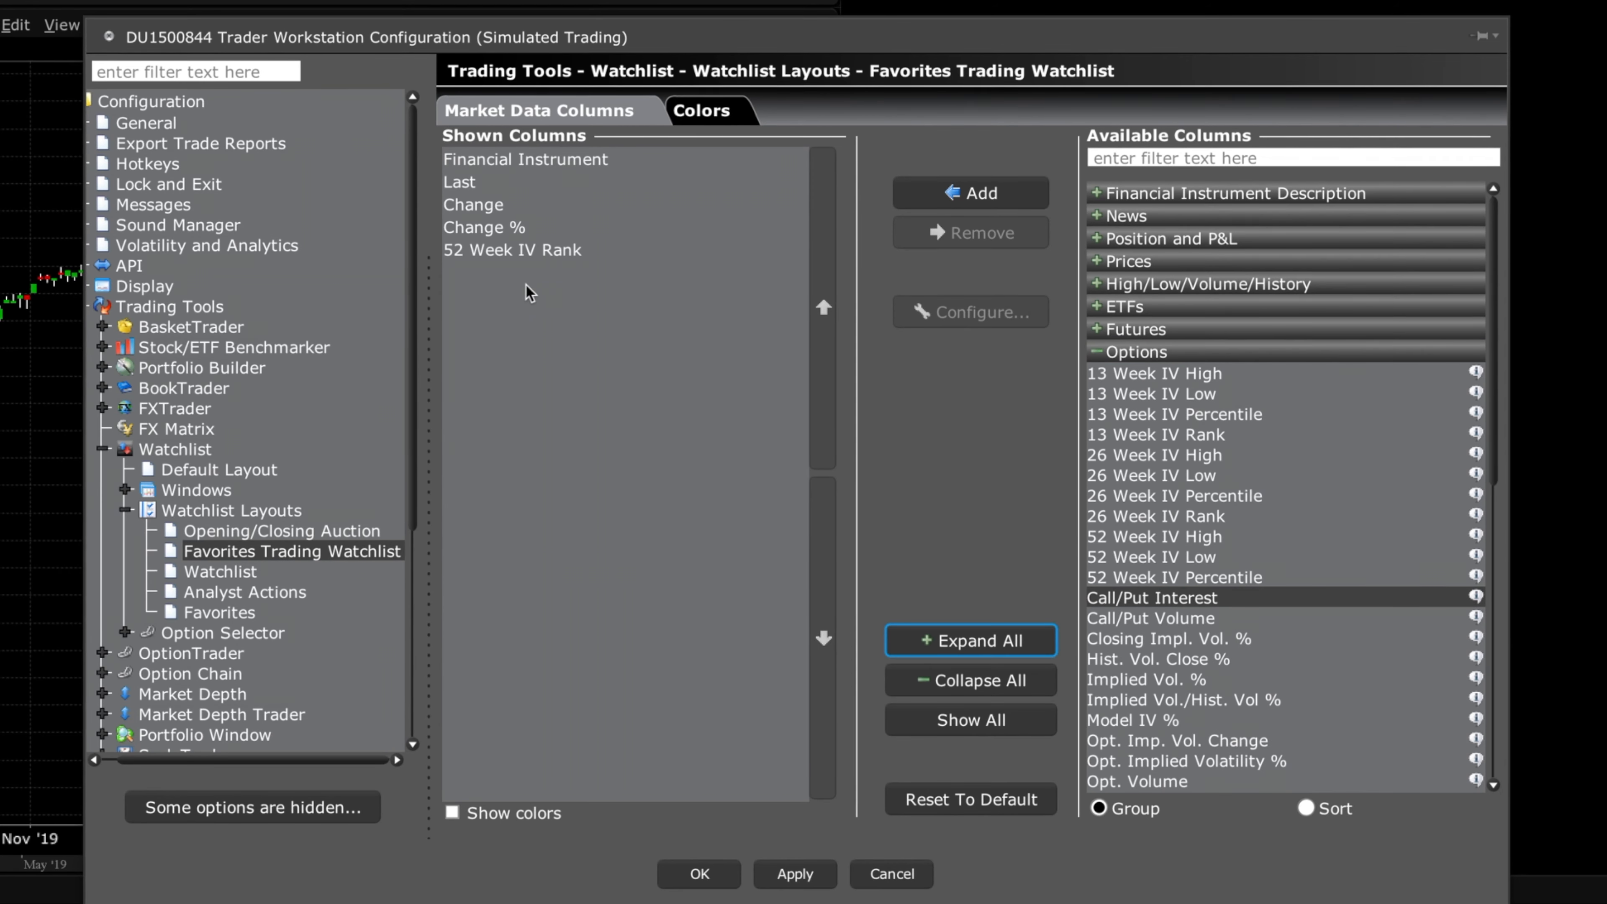
click(796, 874)
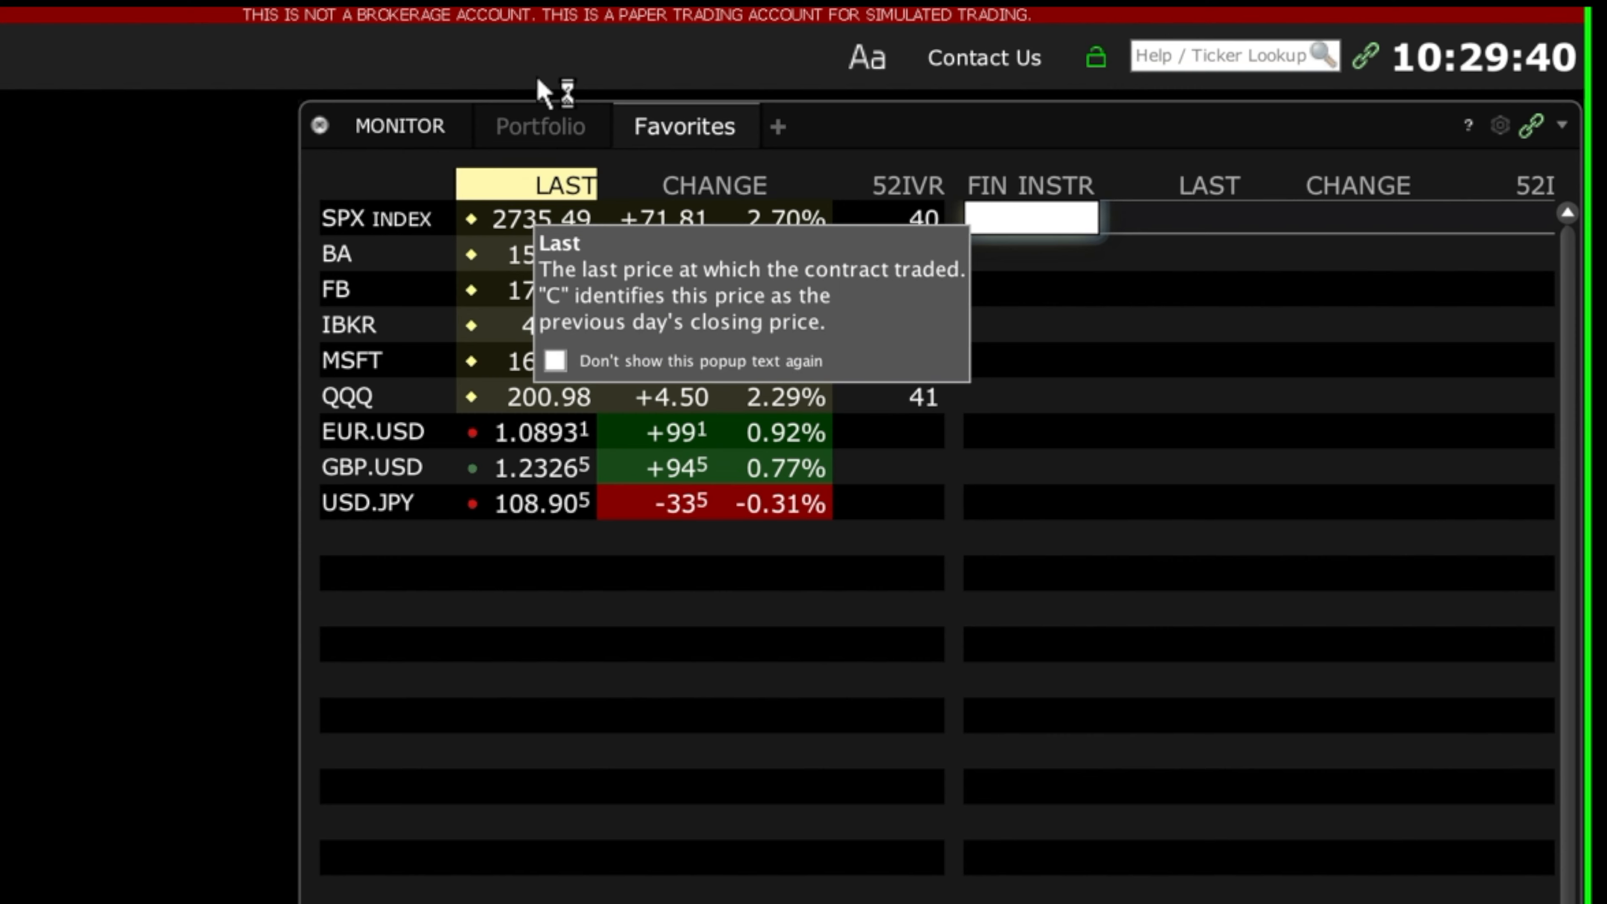
Split the Favorites watchlist from the Portfolio monitor into its own window and narrow it to a single instrument column.
click(534, 121)
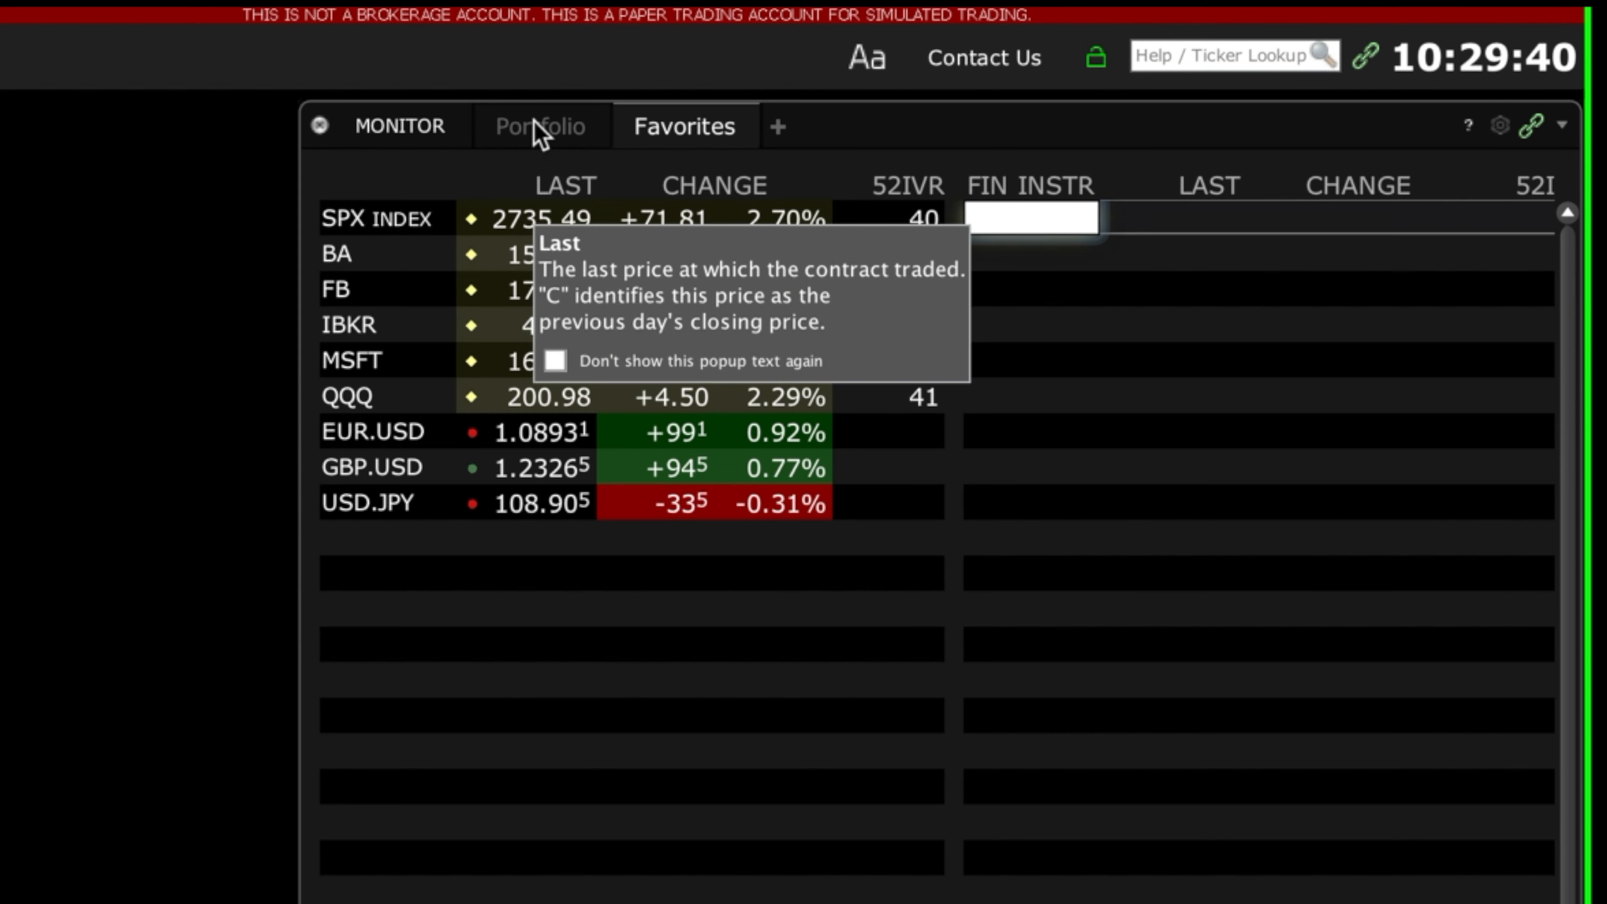
click(553, 136)
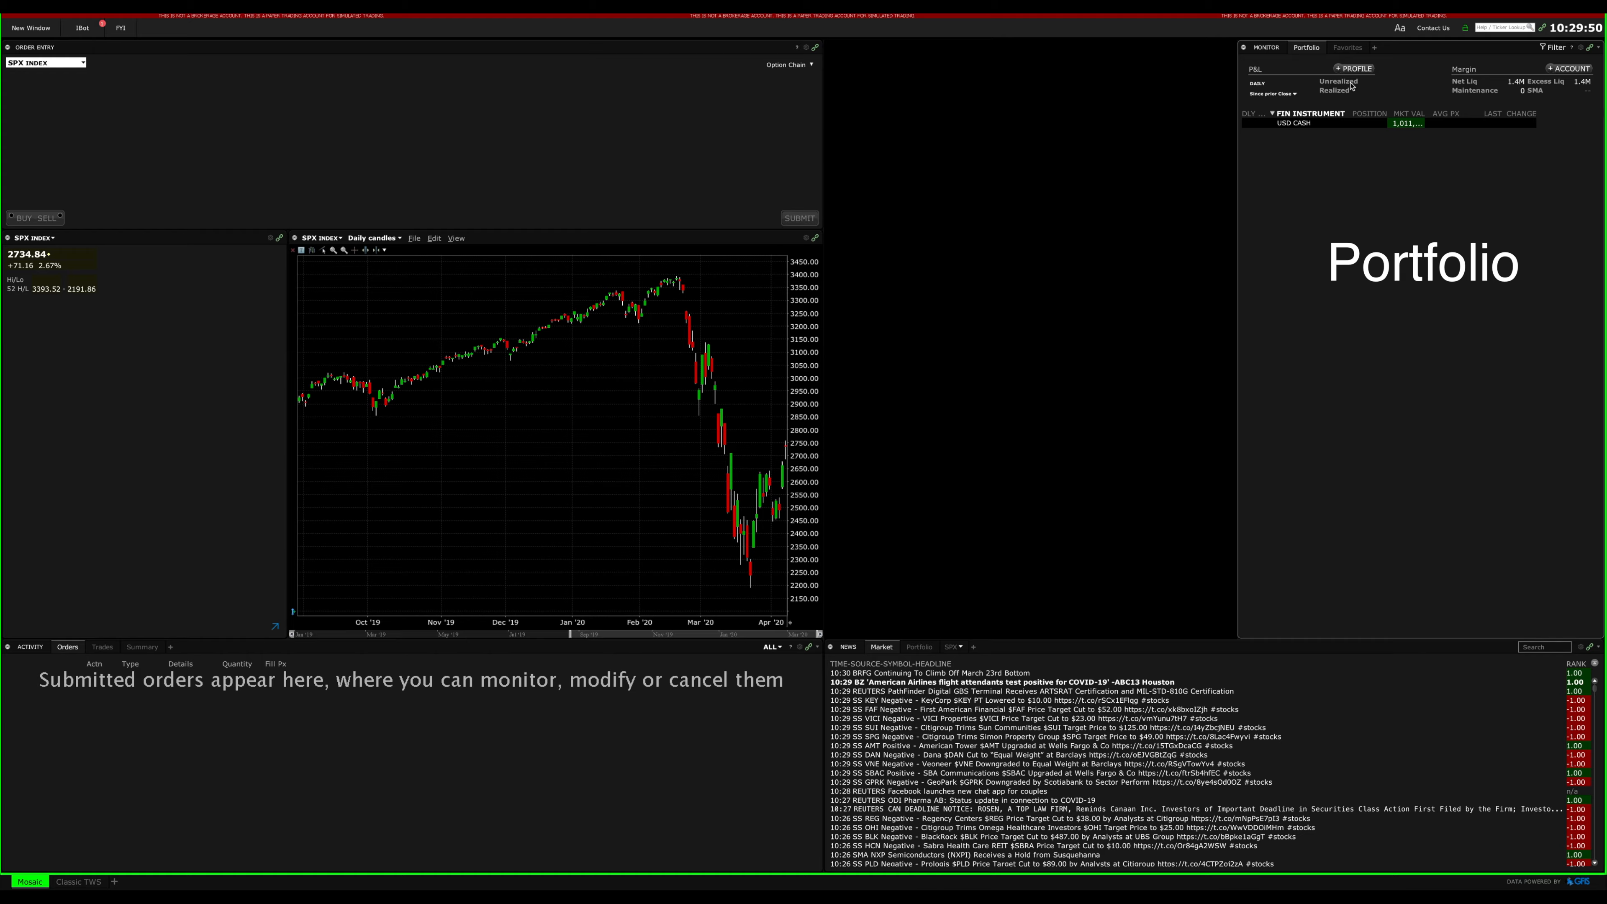
click(1347, 48)
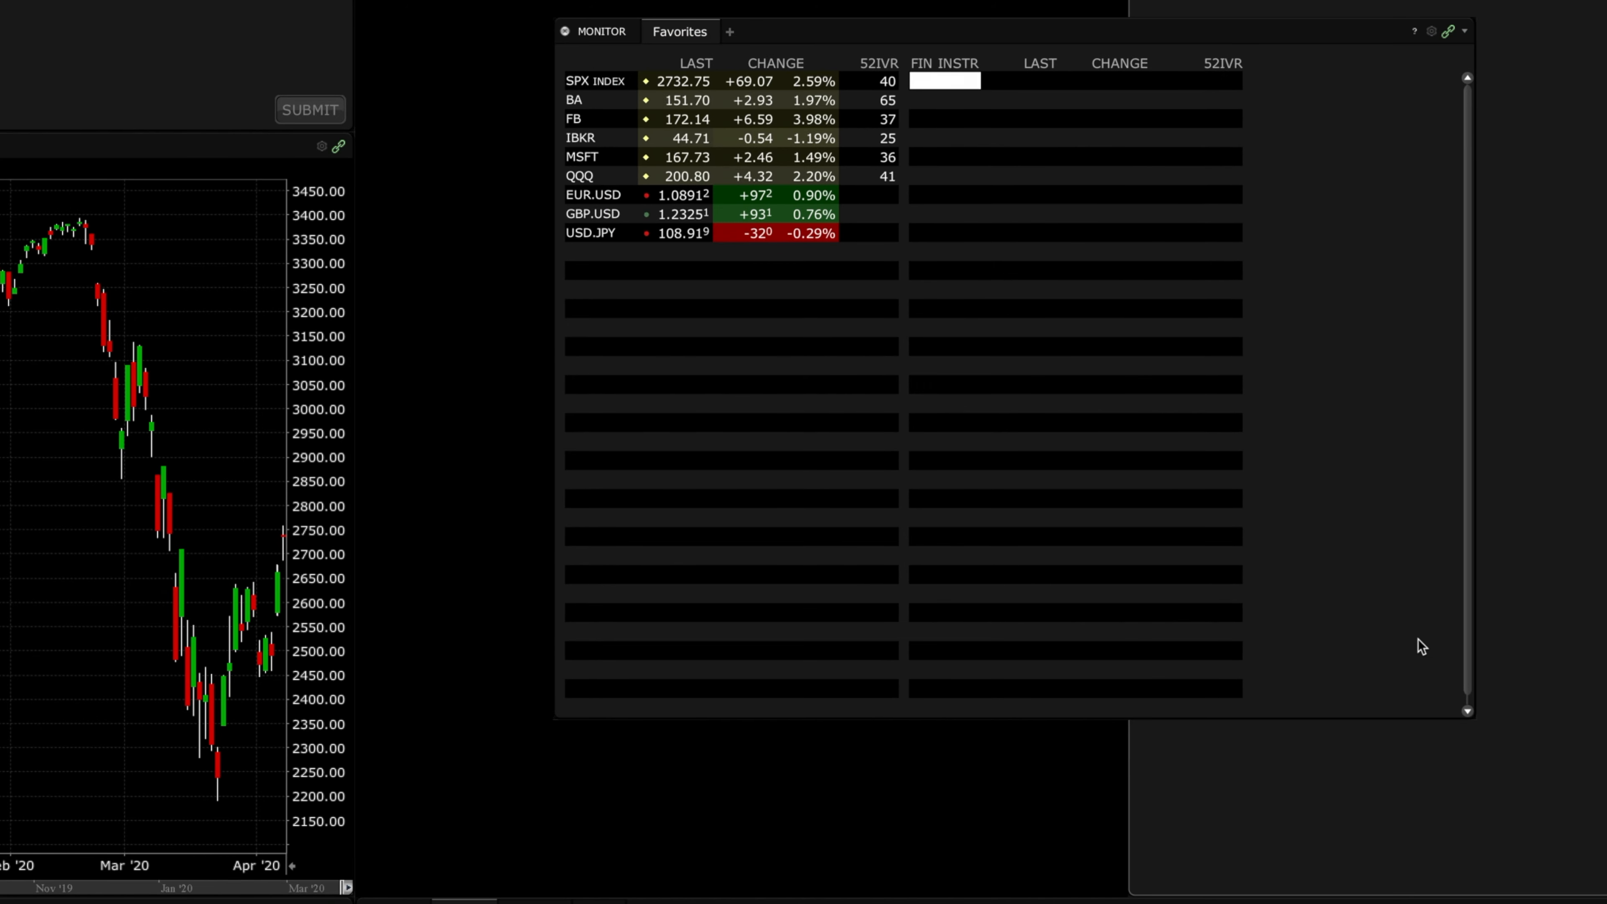
drag(1475, 716, 925, 854)
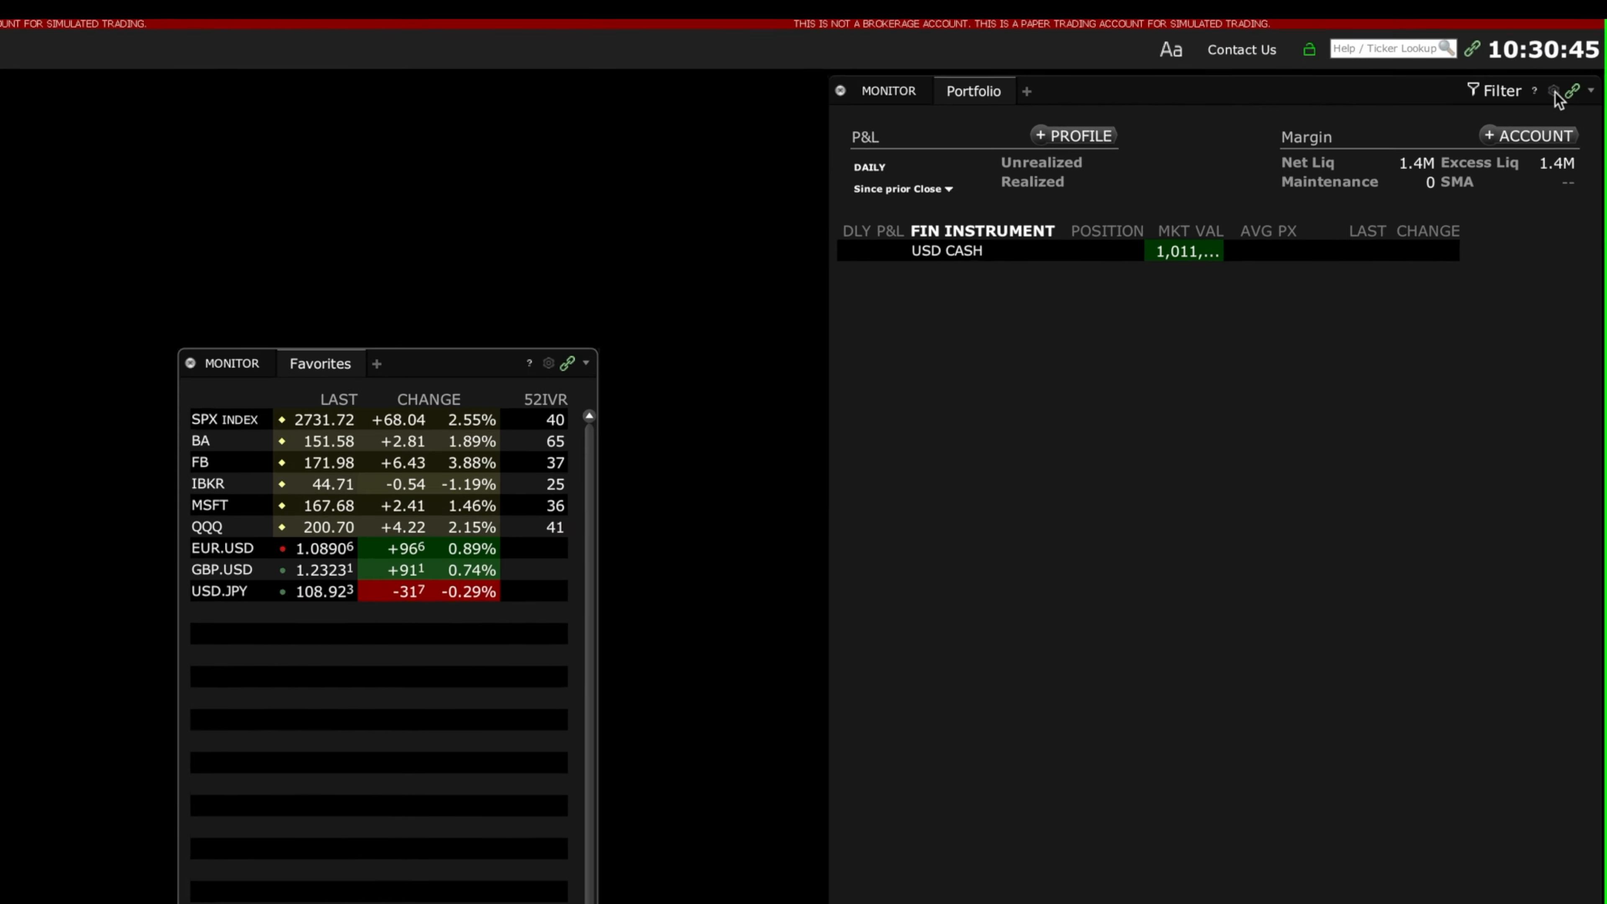
Add the Underlying Price column from the Options group to the Portfolio monitor, directly after Financial Instrument.
click(1567, 71)
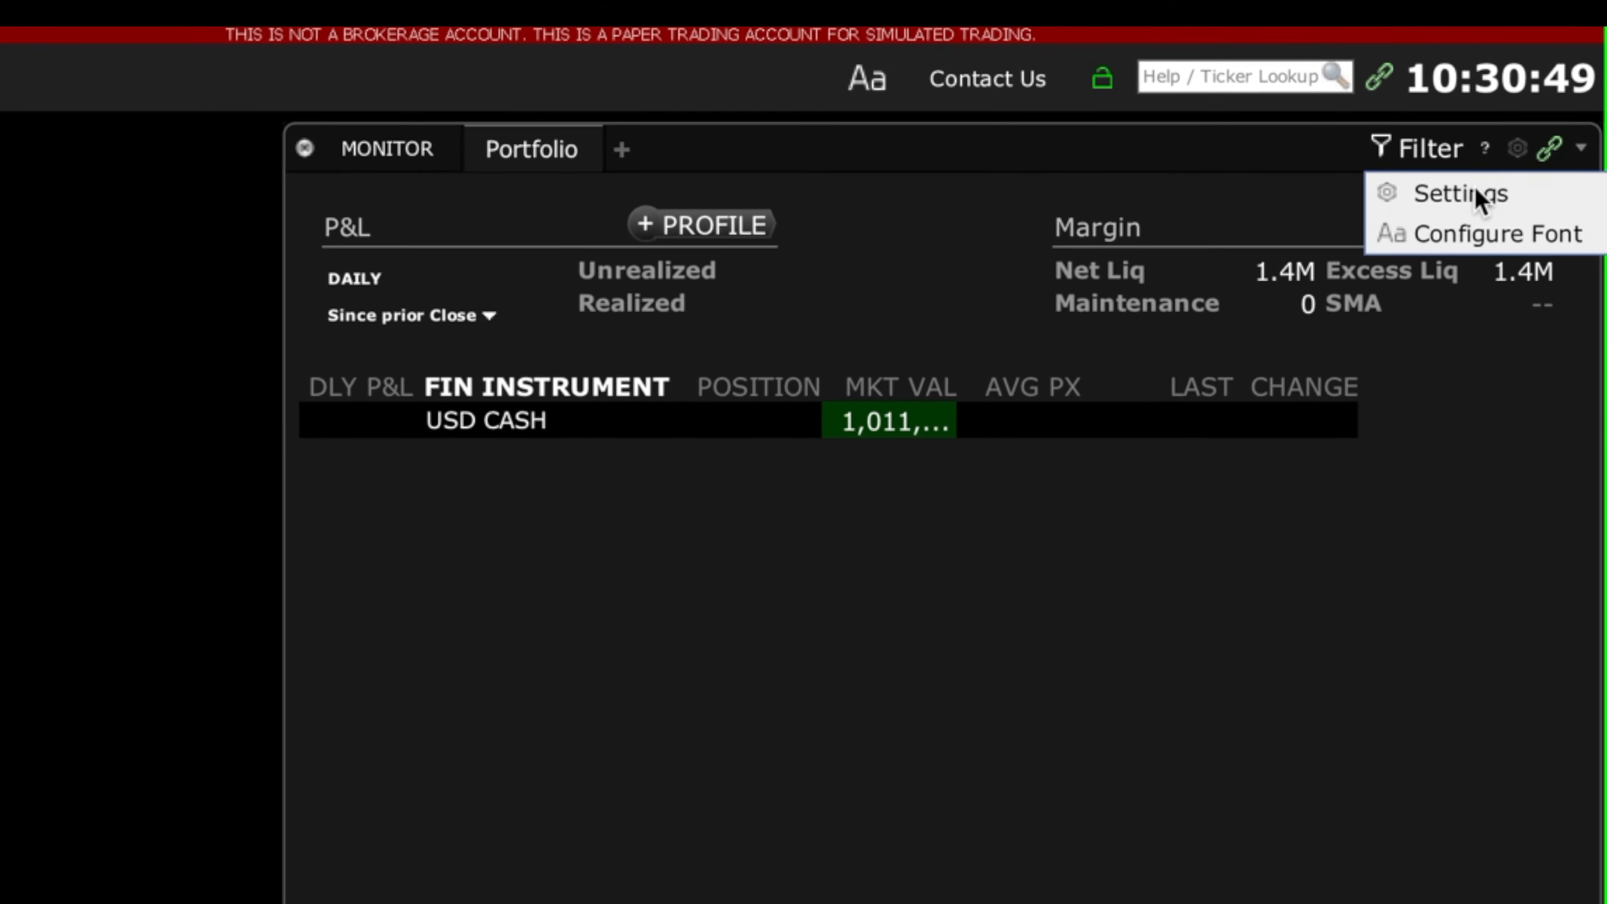
click(1459, 215)
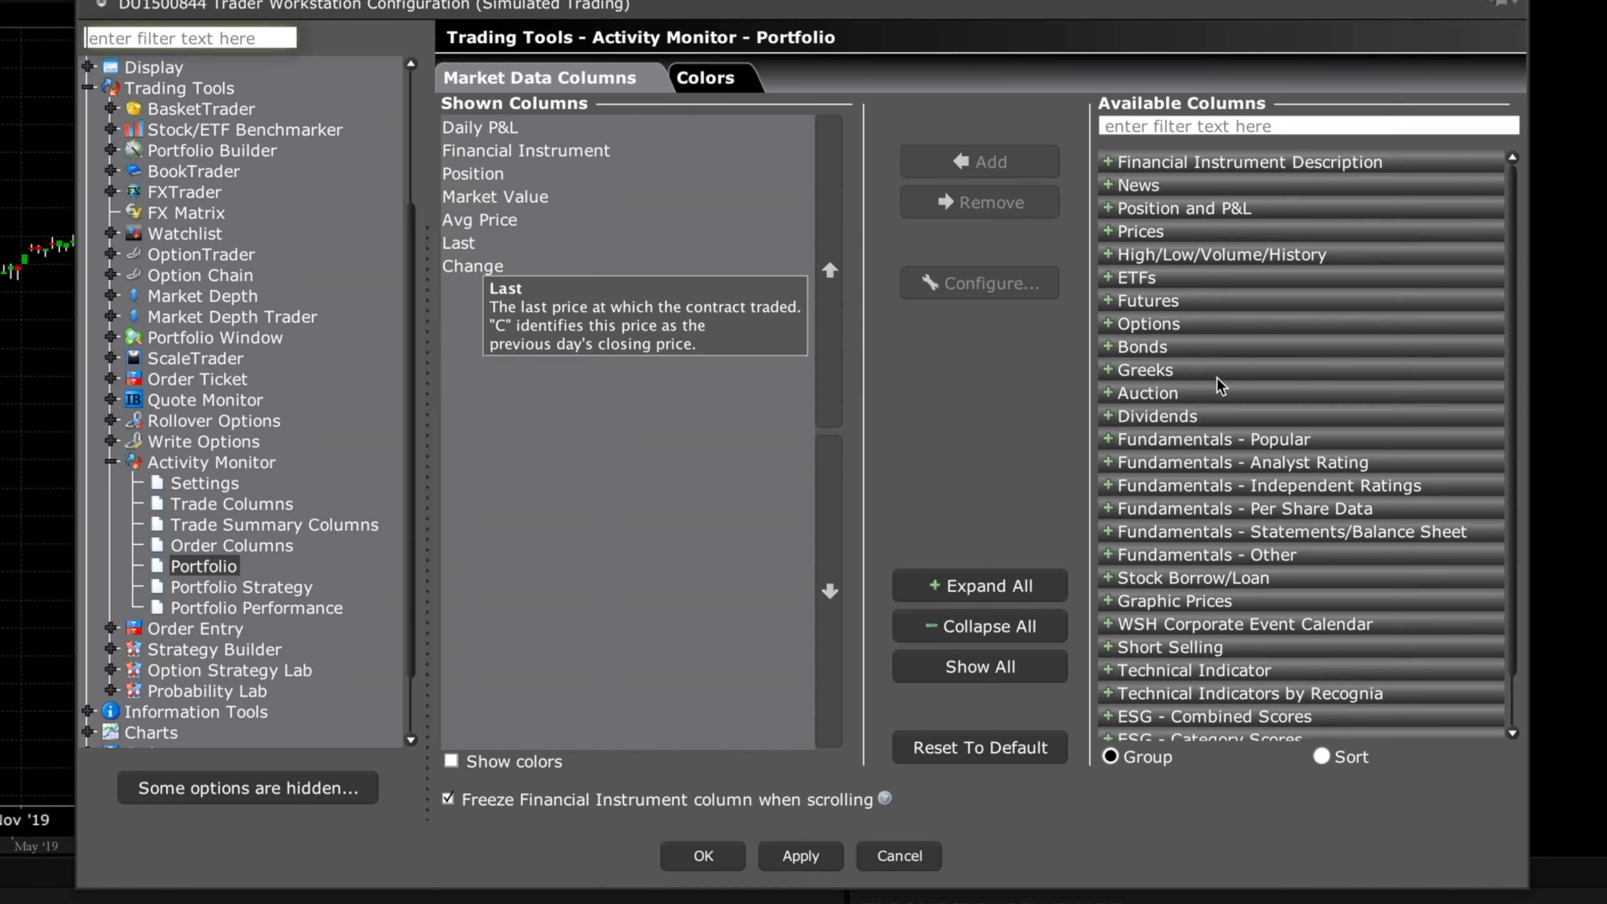
click(1111, 321)
click(1108, 324)
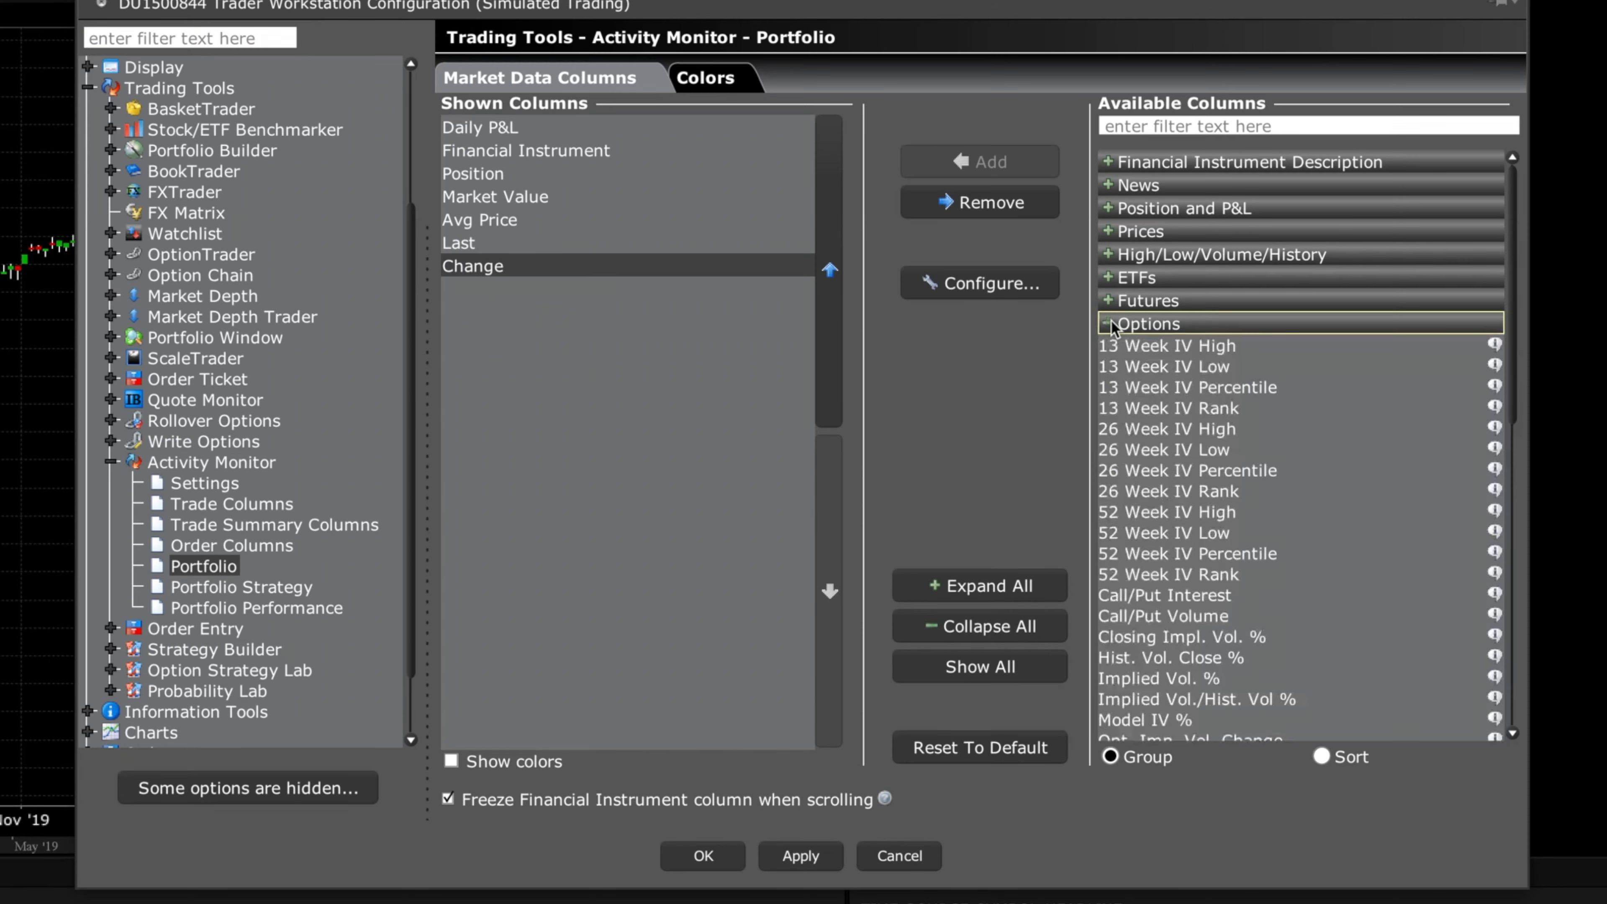
scroll(1171, 460, down, 5)
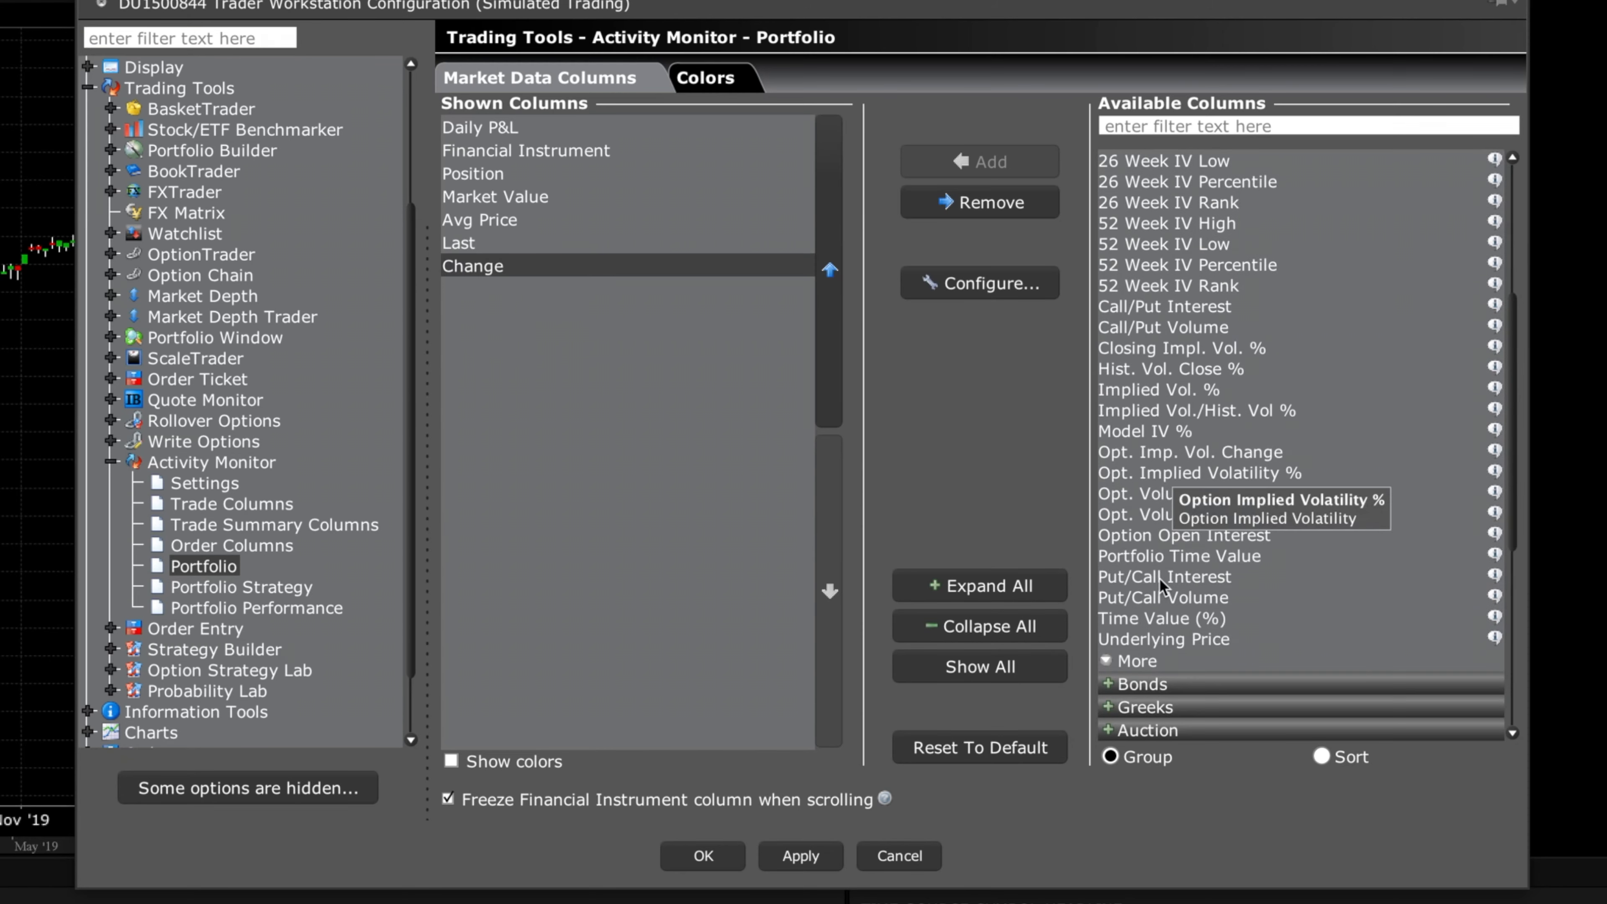
click(1150, 640)
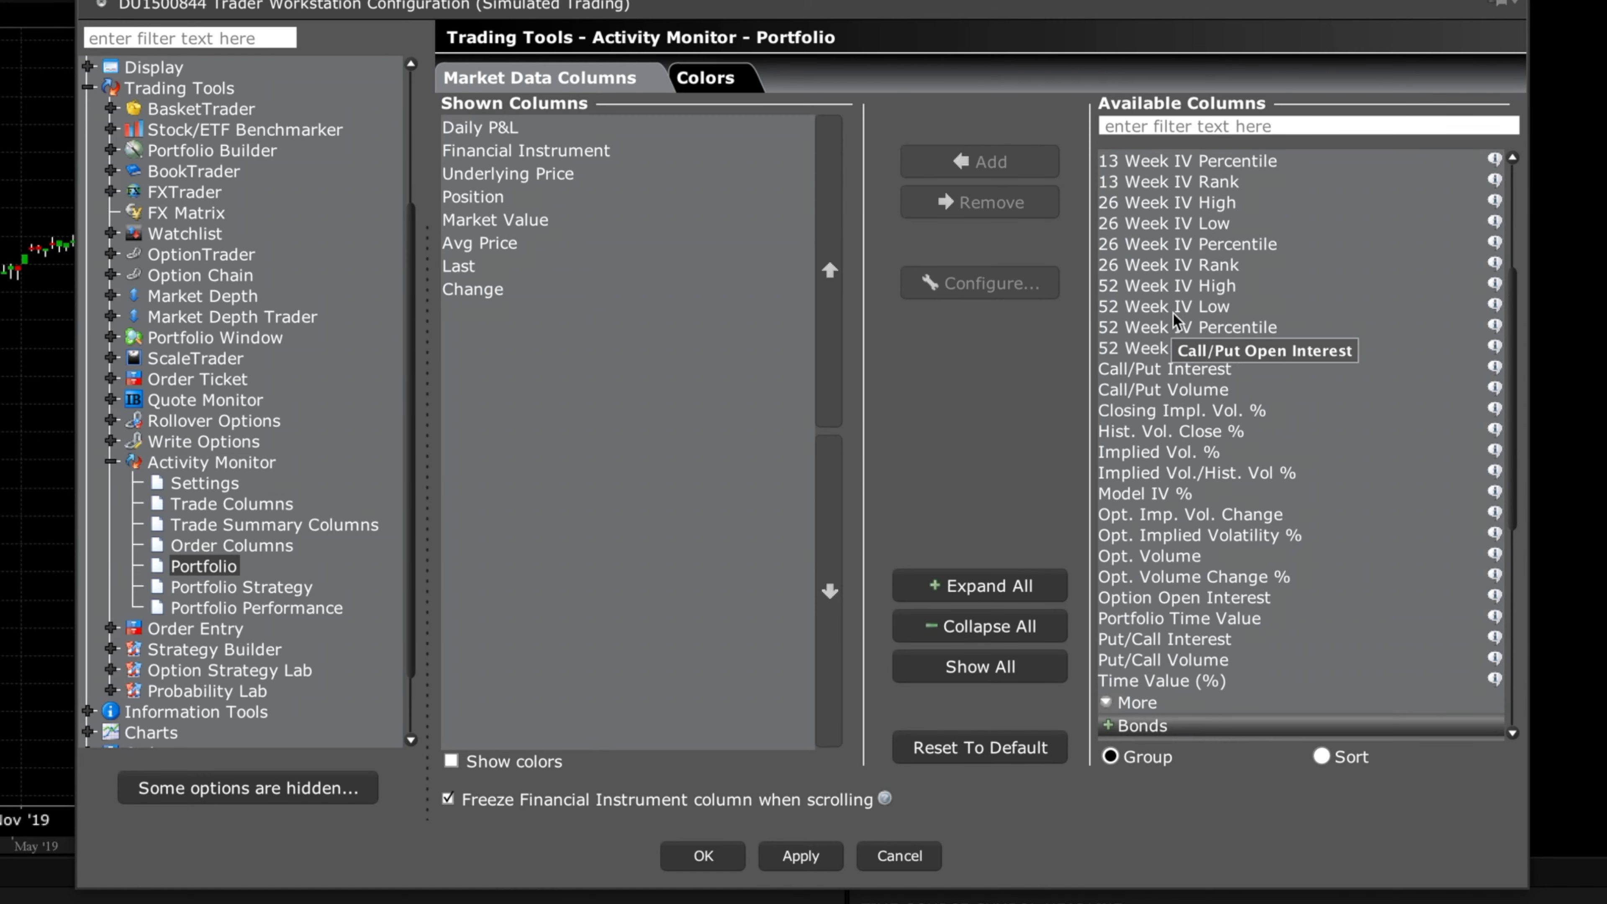
Add Theta and Delta from the Greeks group to the Portfolio columns, order Delta after Theta, and accept the configuration.
scroll(1164, 315, up, 5)
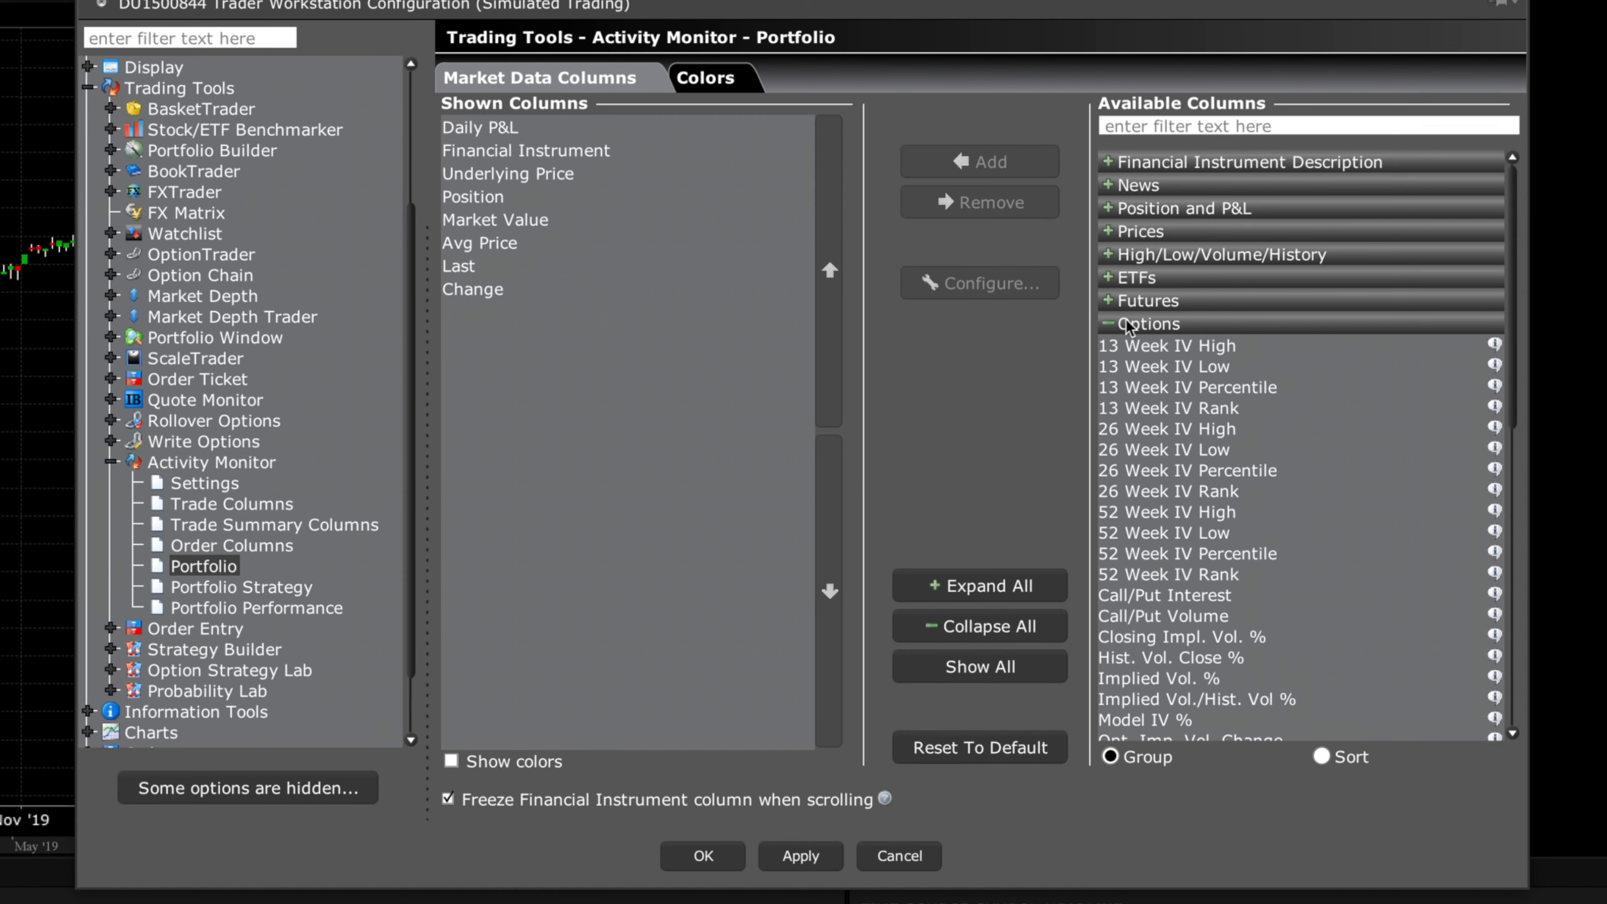
click(1110, 325)
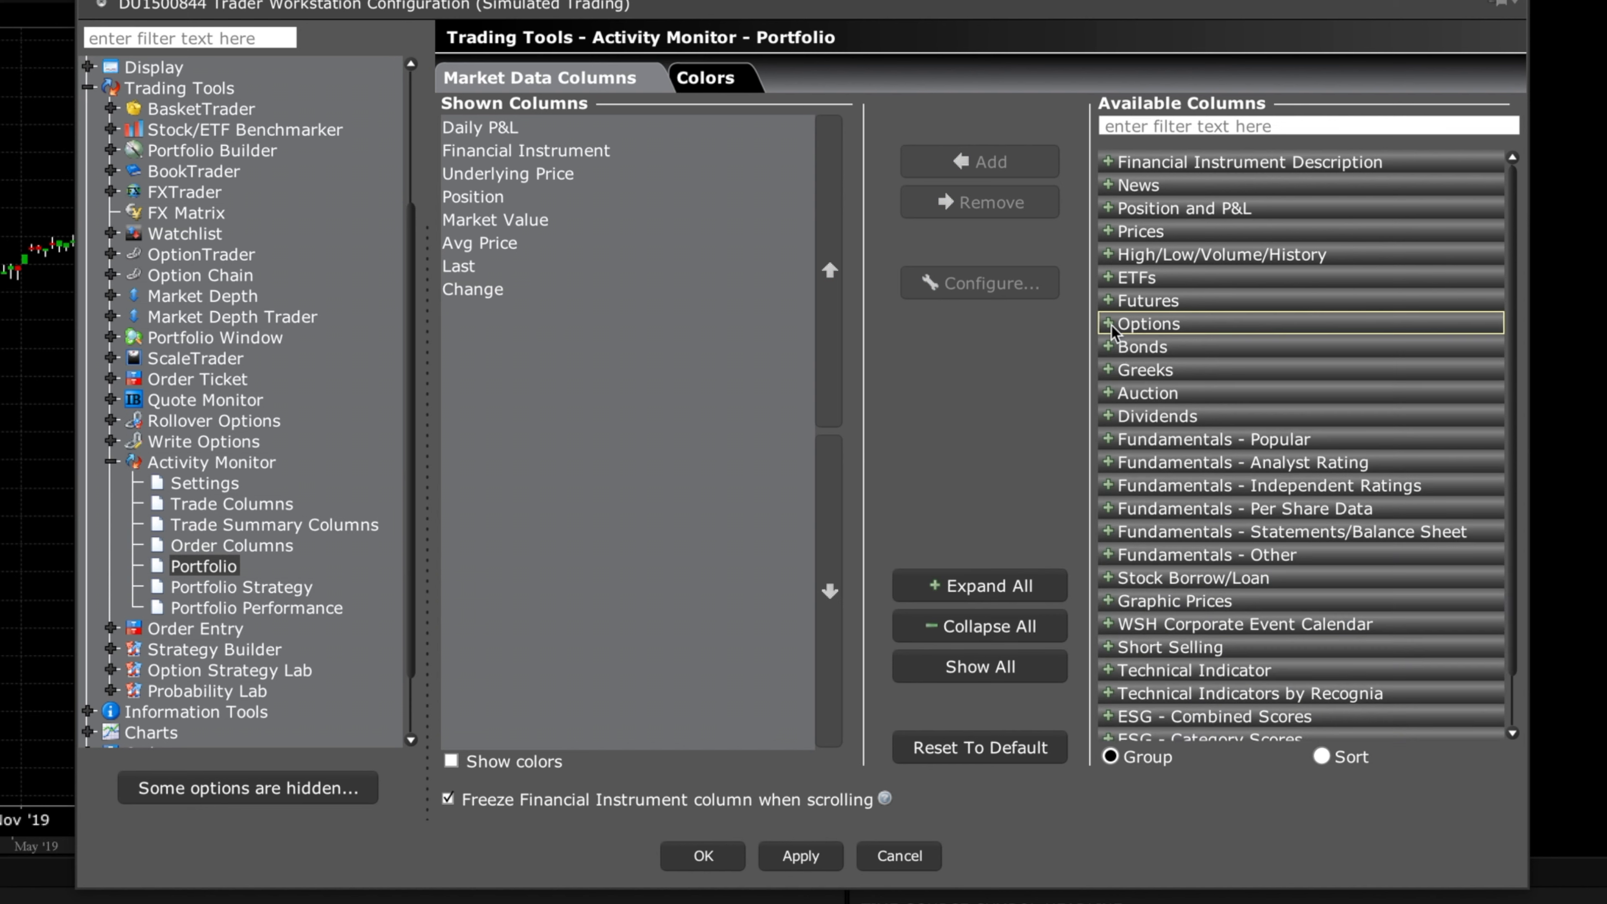
click(1107, 371)
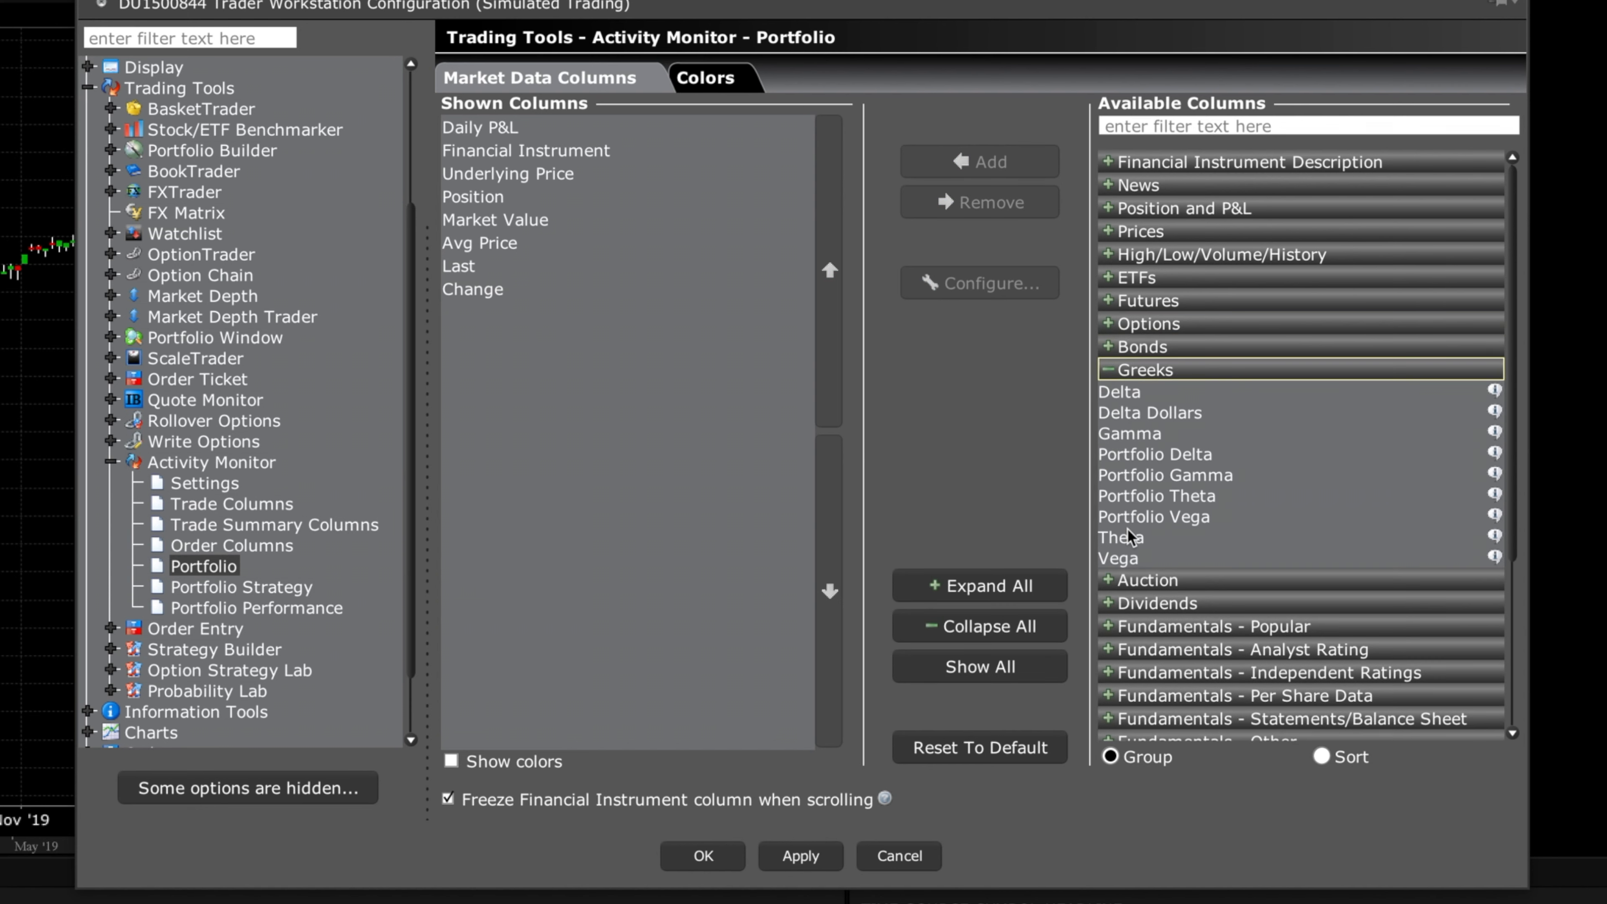
click(1127, 535)
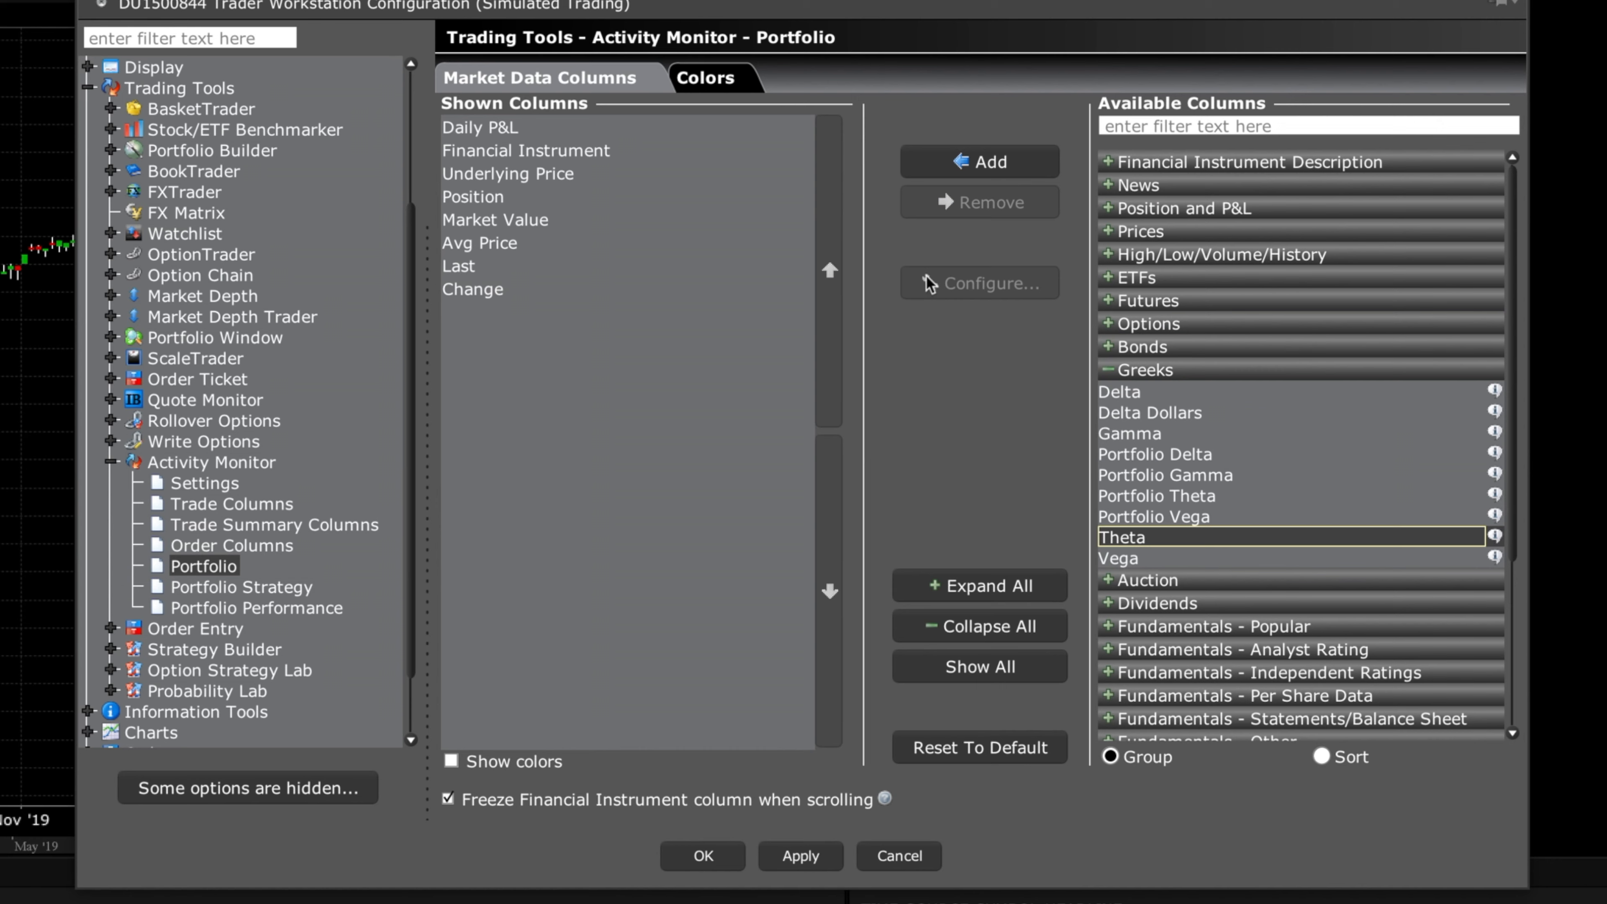
click(967, 162)
click(1128, 393)
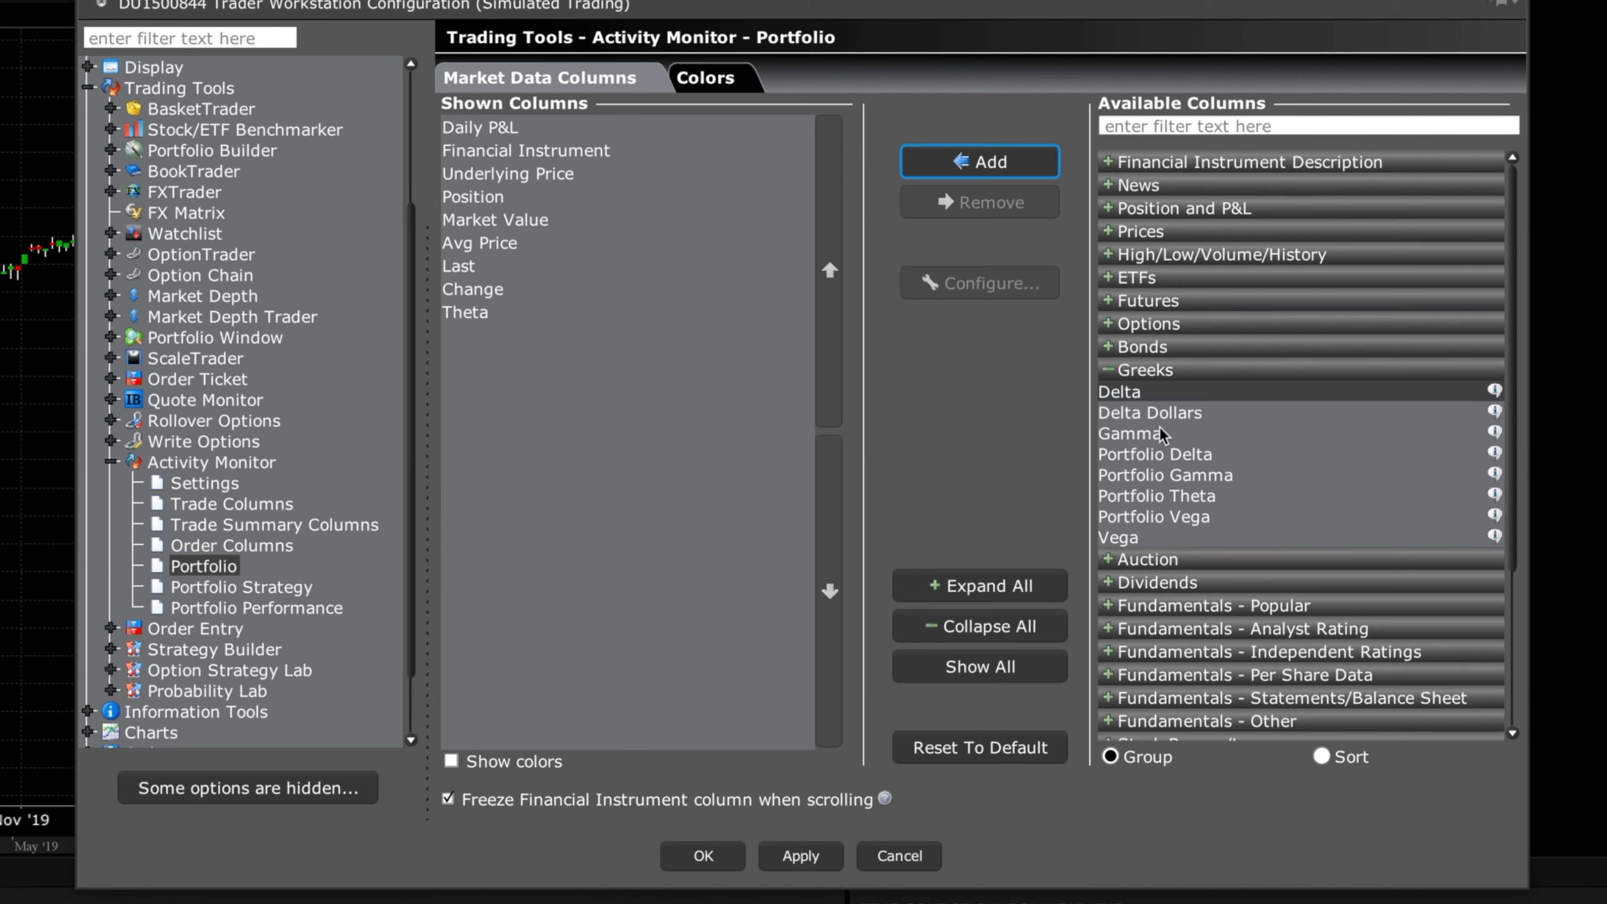
click(990, 167)
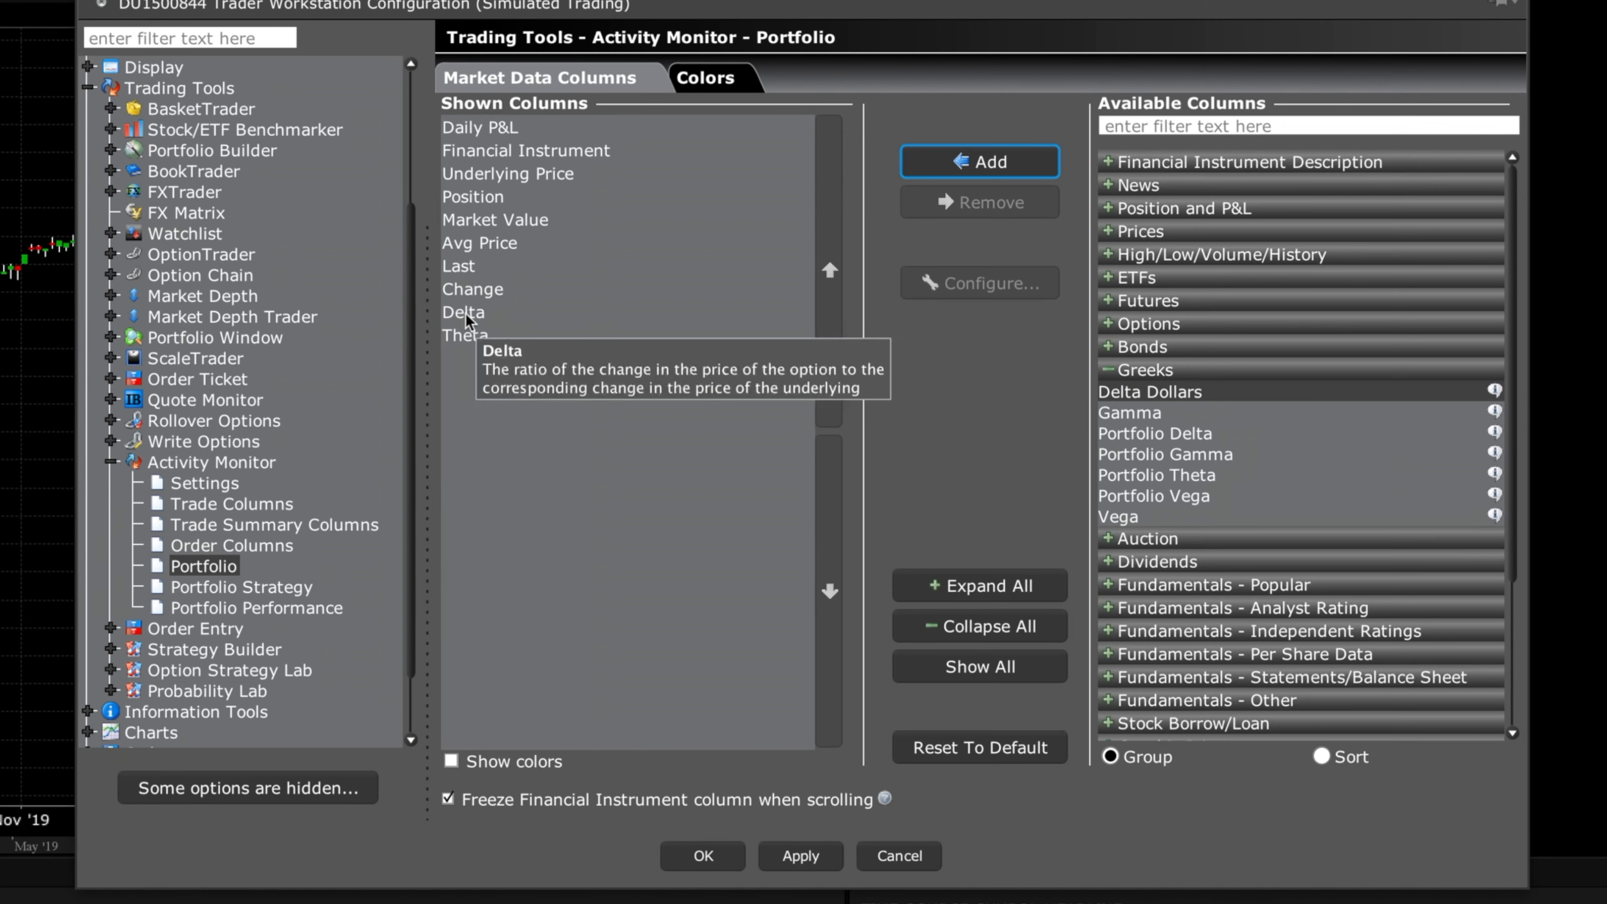
click(467, 313)
click(832, 573)
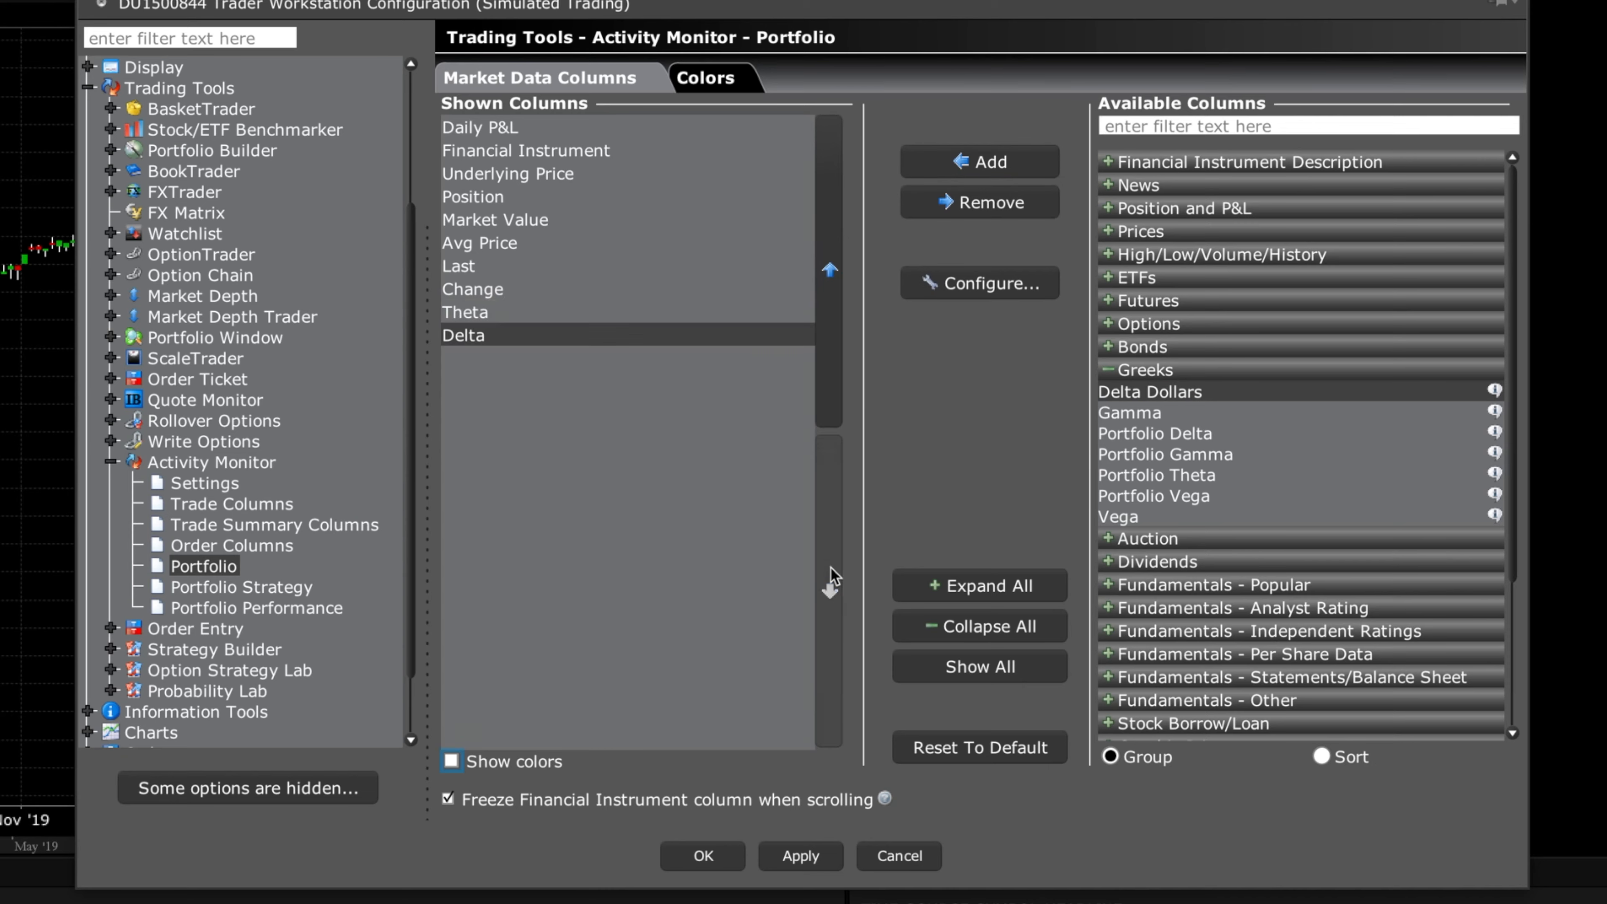
click(705, 858)
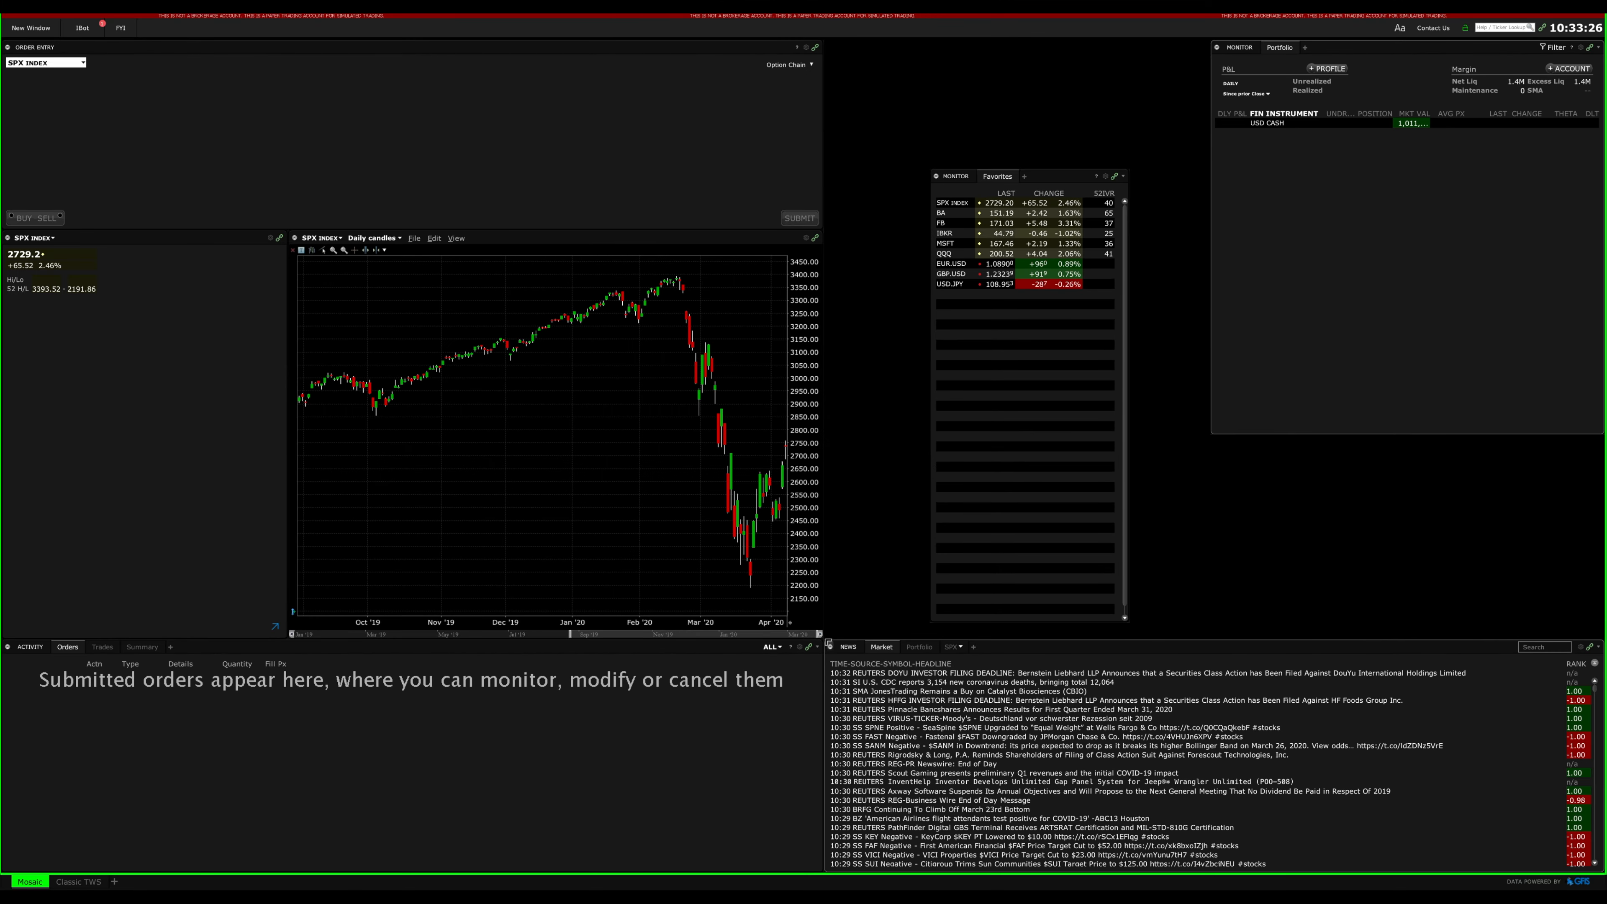
Place the Activity window beneath the Portfolio monitor and fit the News window below it at the same width.
drag(1078, 646, 1224, 636)
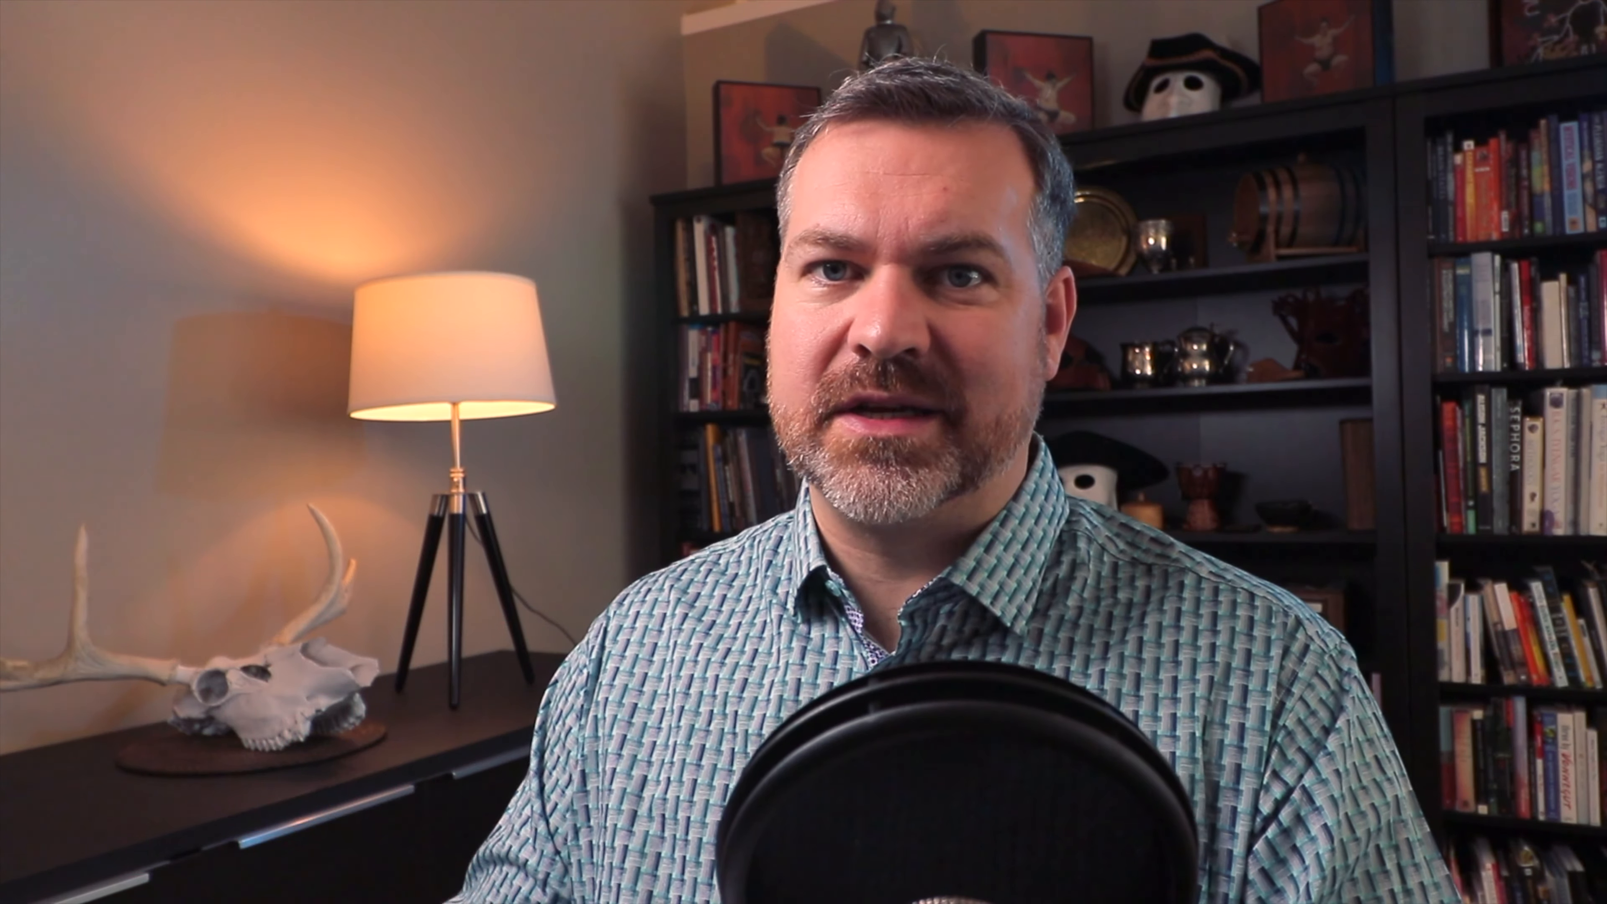
click(1099, 510)
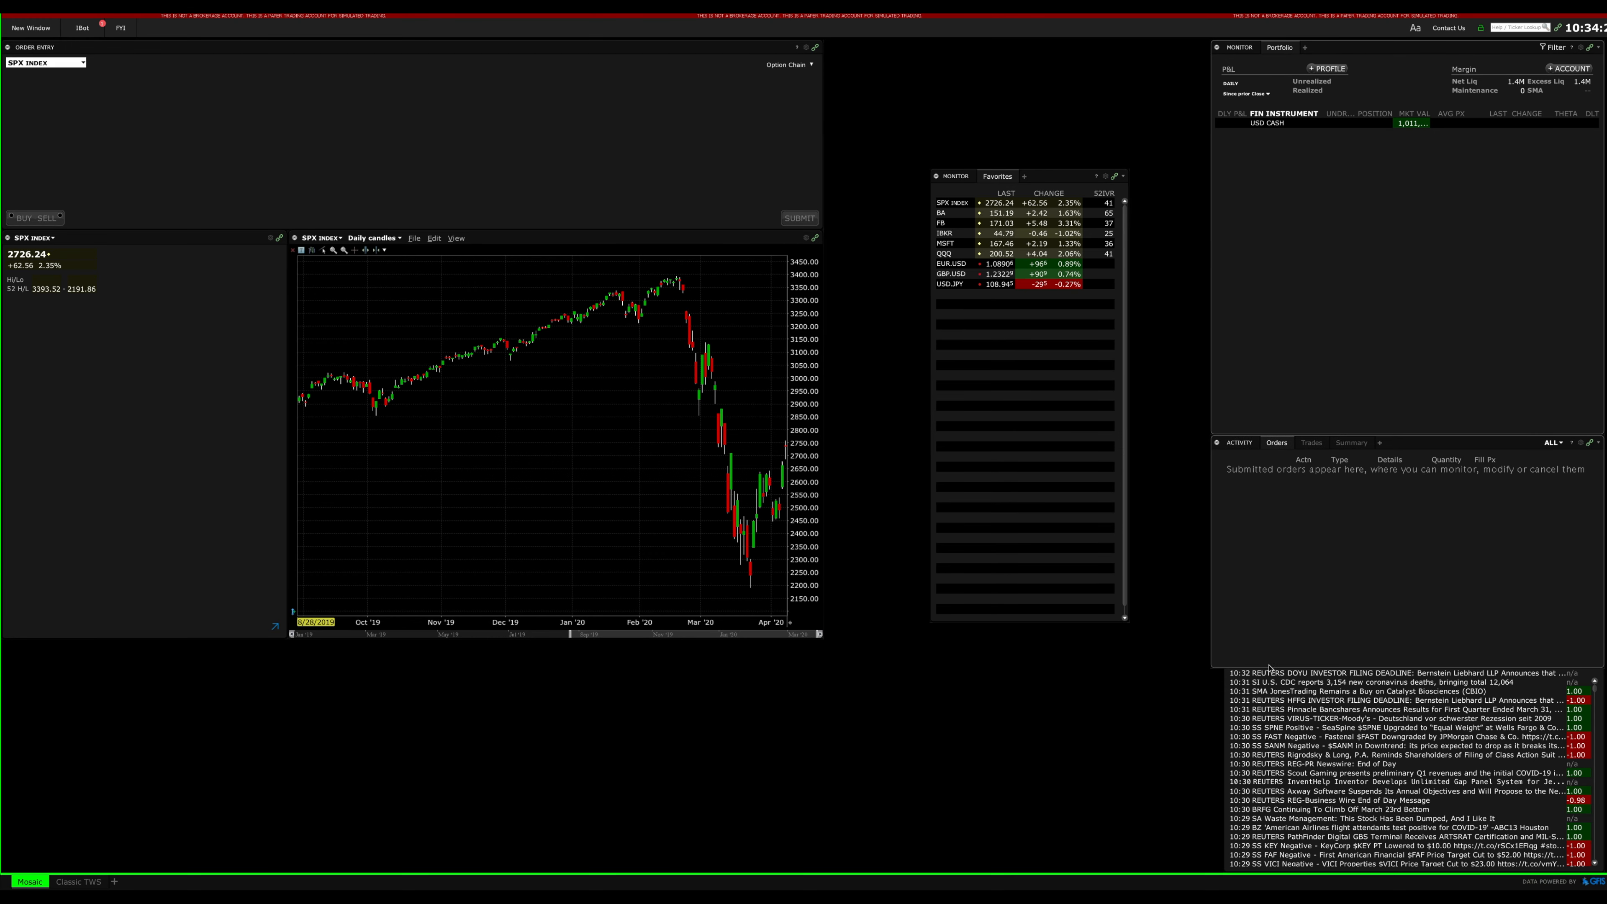
drag(1269, 667, 1270, 638)
drag(1223, 709, 1205, 710)
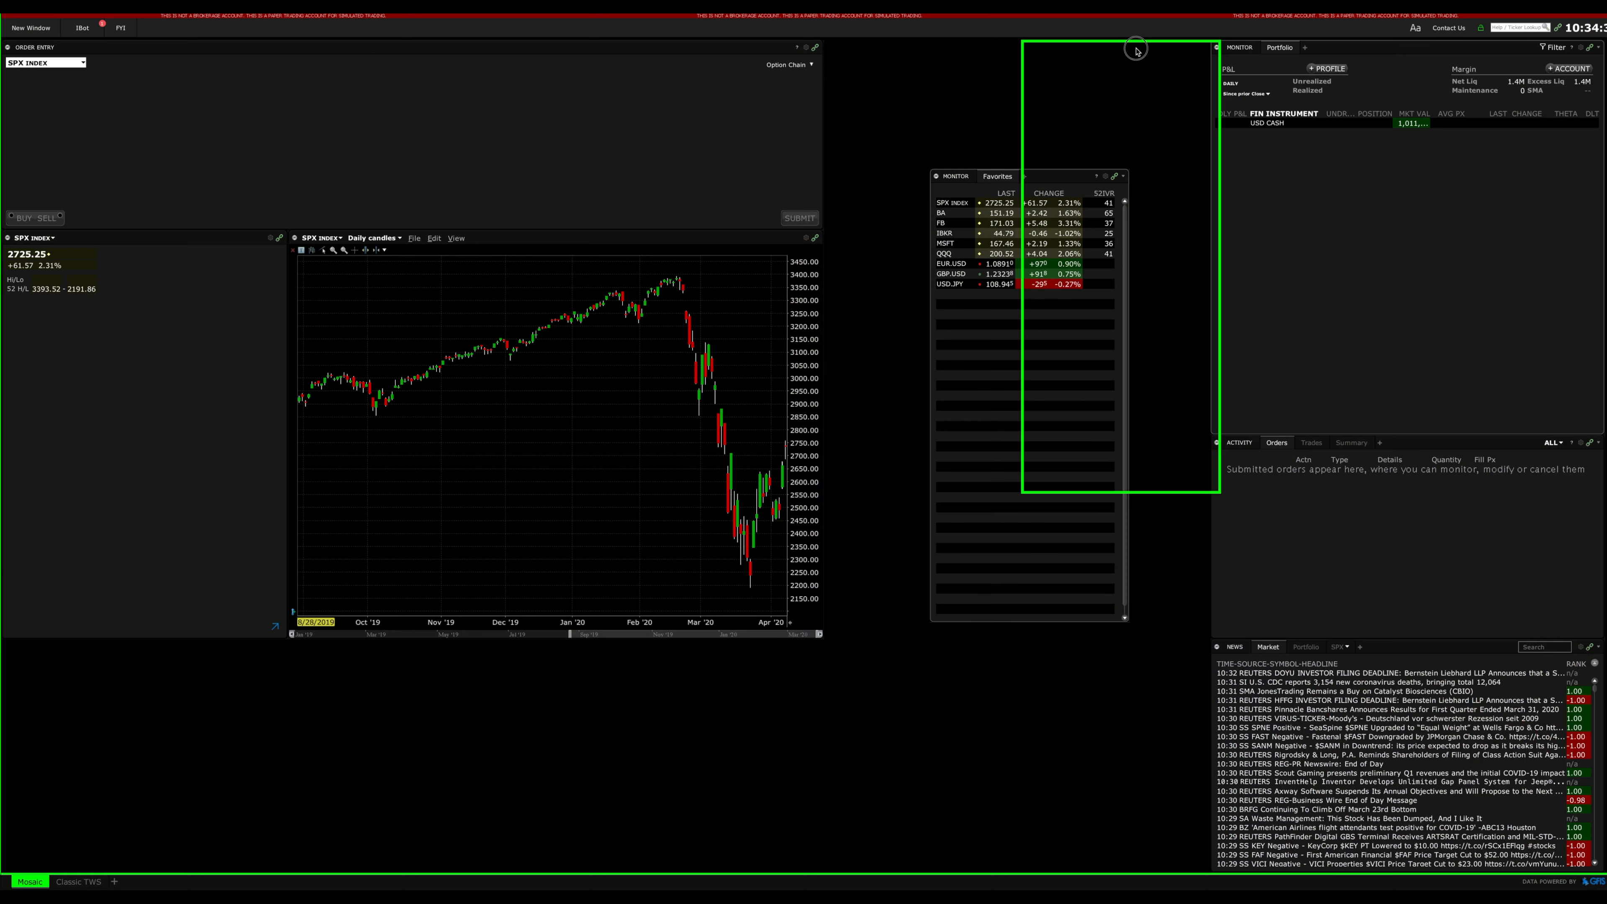
Place the Favorites watchlist at full height beside the Portfolio monitor, and fit Order Entry between Portfolio and Activity.
drag(1130, 47, 1134, 51)
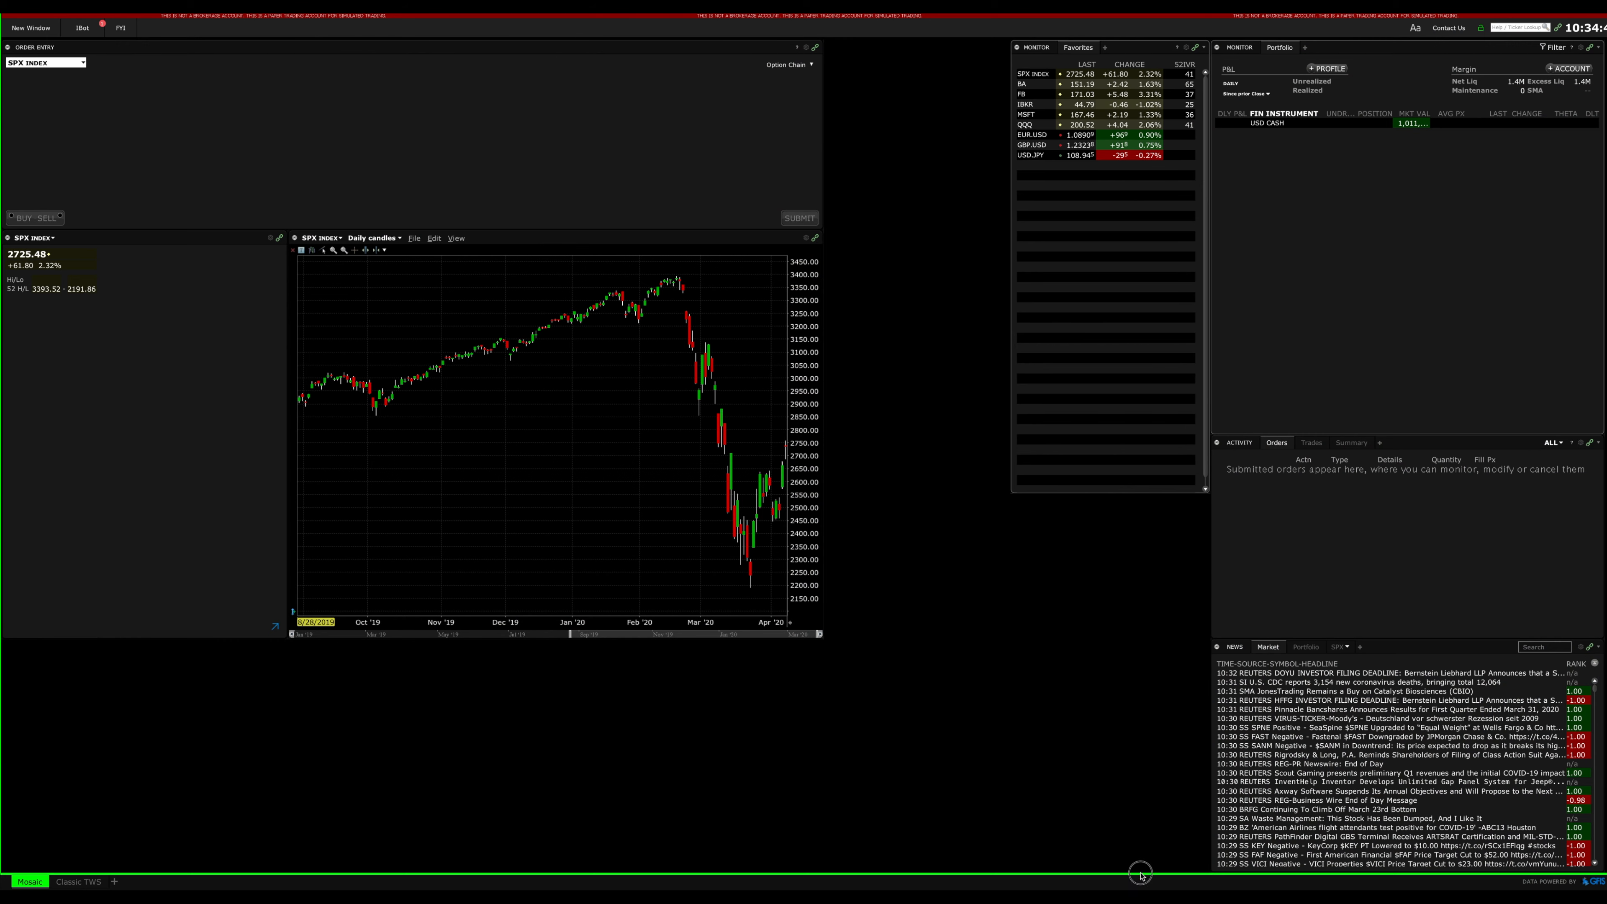
drag(1414, 436, 1415, 468)
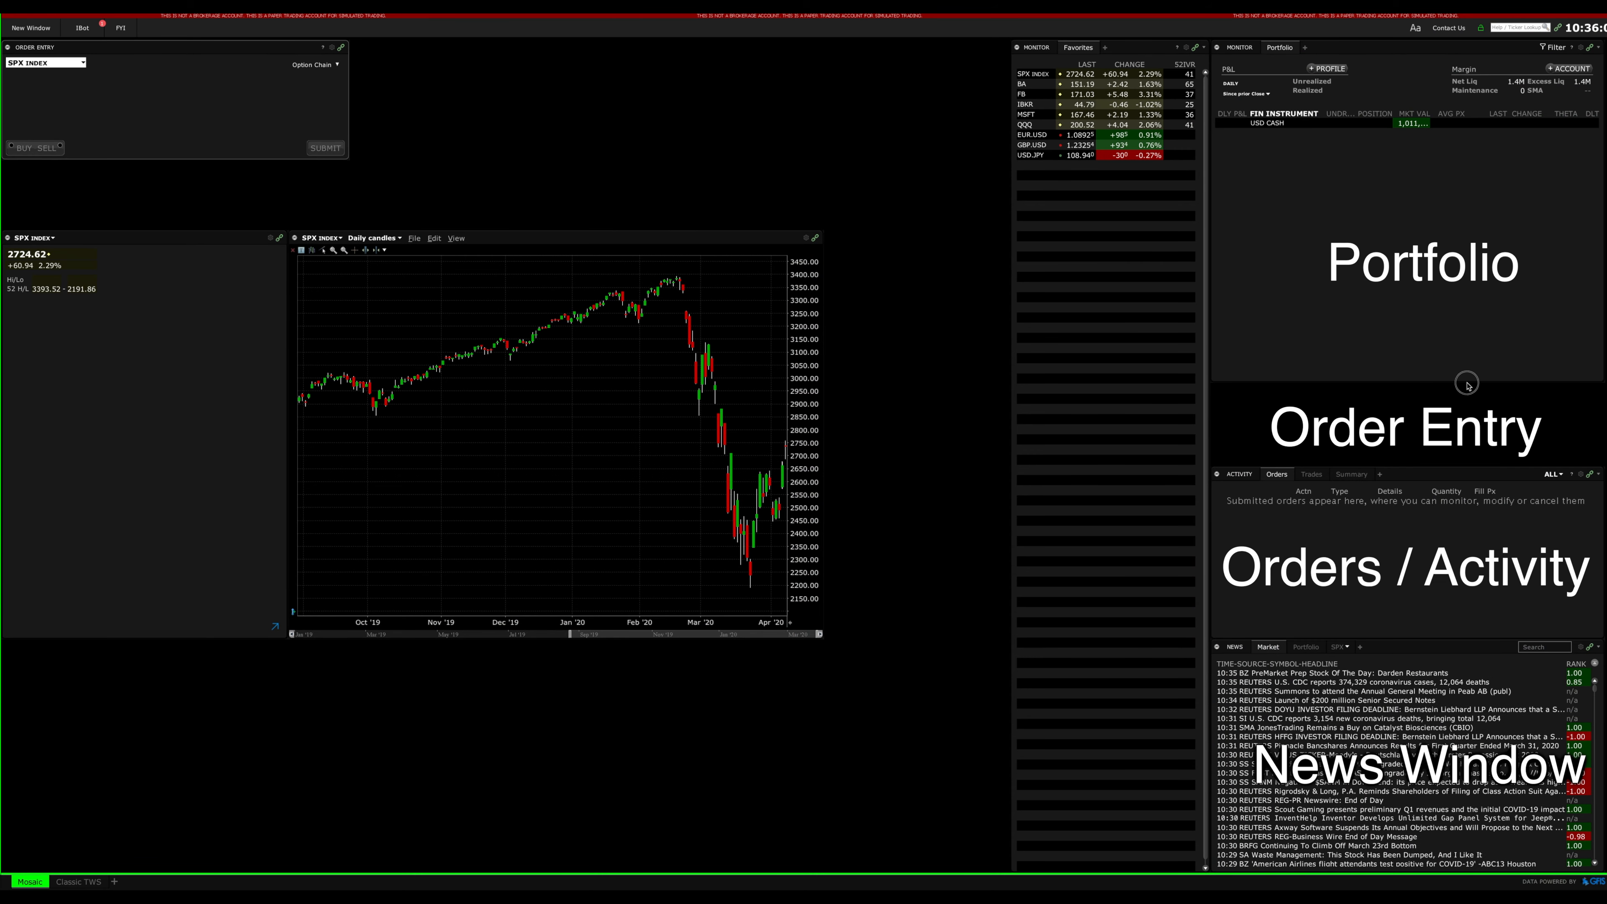
drag(1467, 384, 1431, 402)
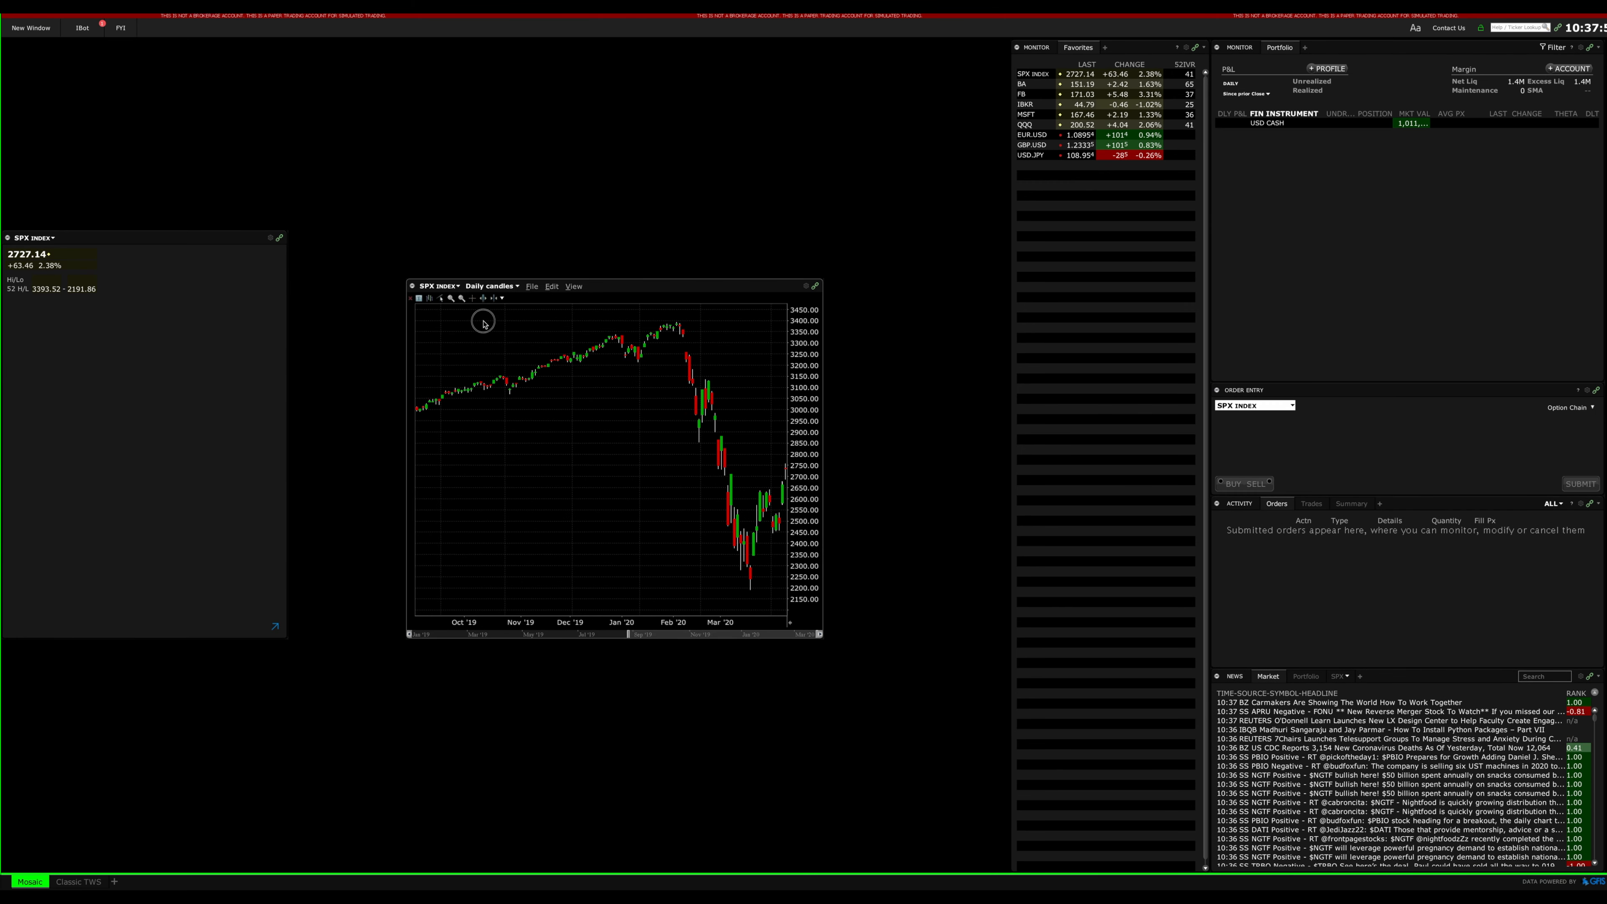
Shrink the SPX daily candle chart and place it low in the workspace, against the Favorites watchlist.
drag(477, 320, 481, 321)
drag(669, 328, 855, 552)
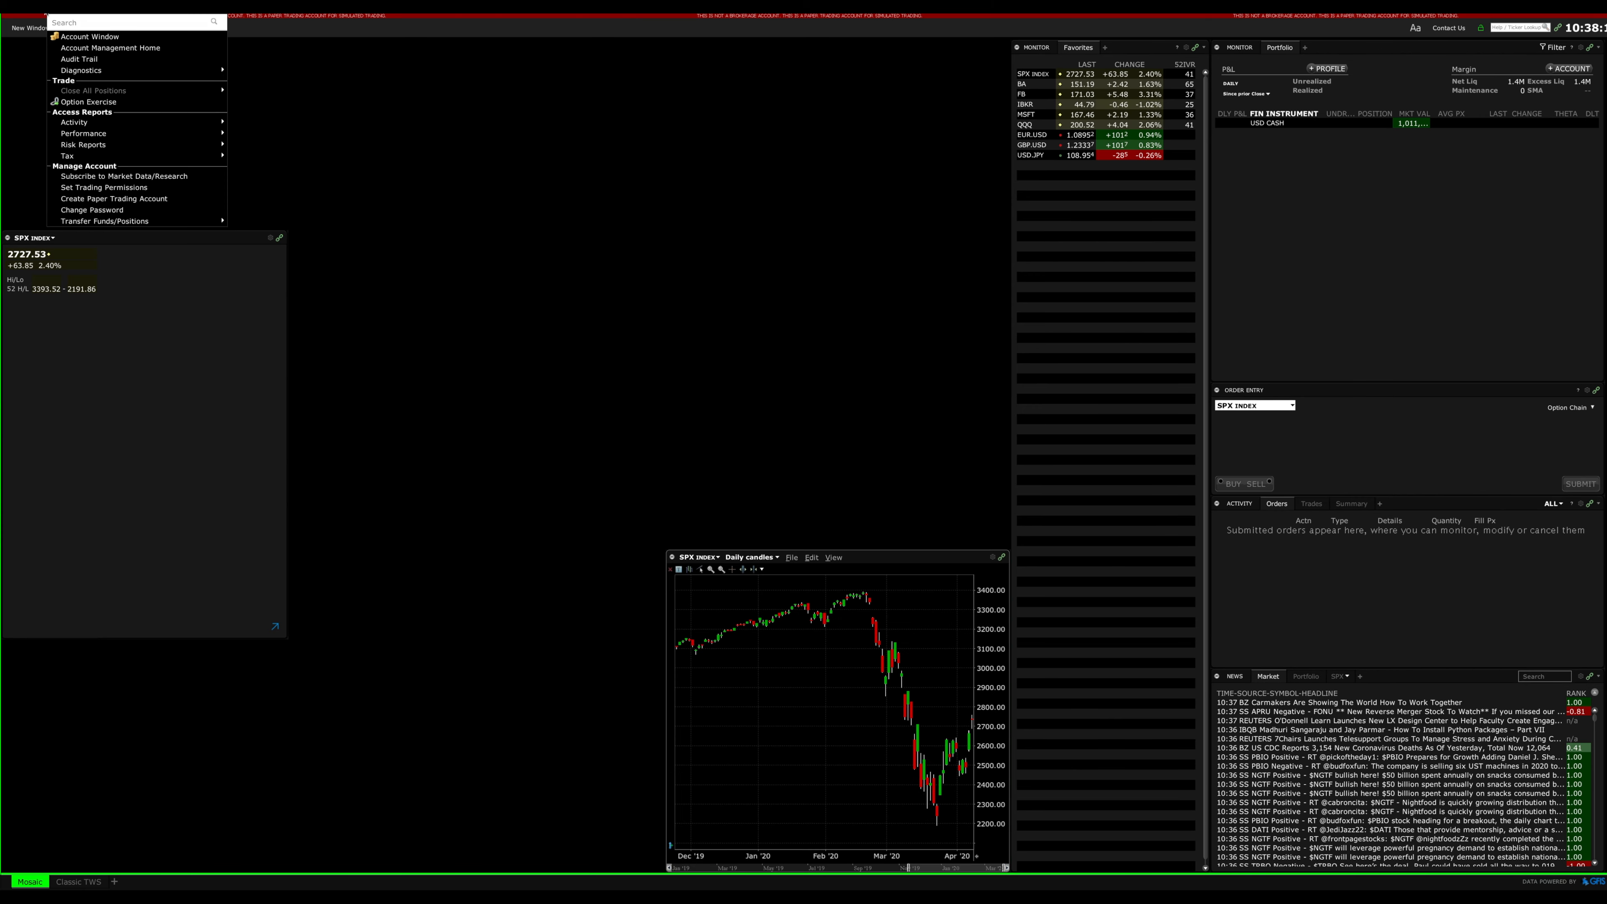
Open the list of layout and application settings commands that includes Lock Layout, New Window and Save Settings.
click(36, 9)
click(37, 9)
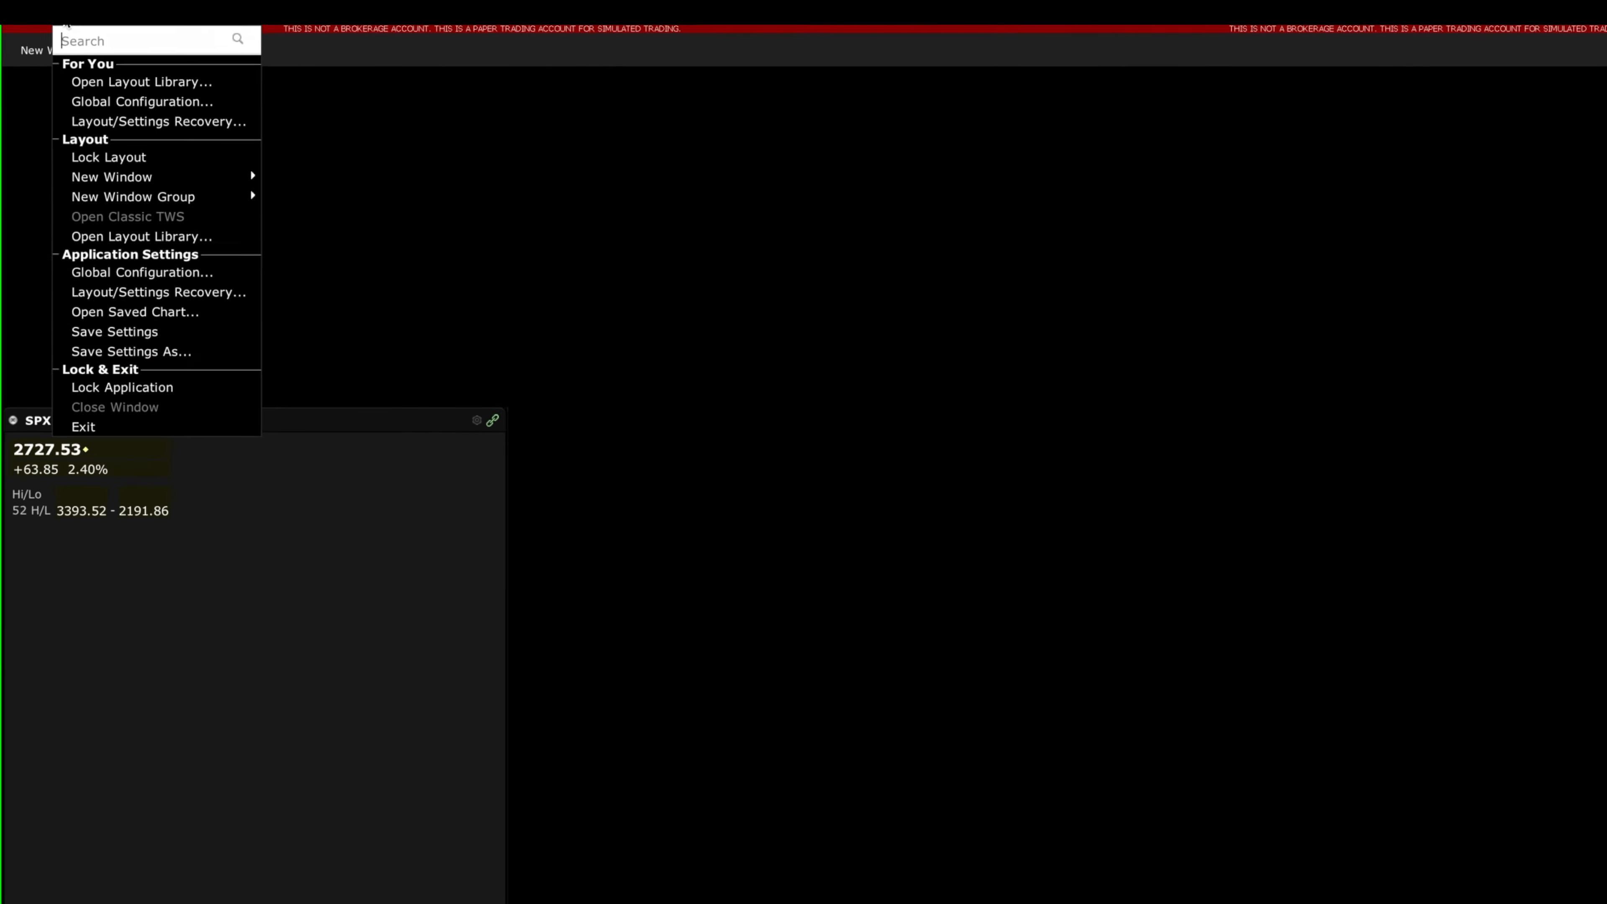